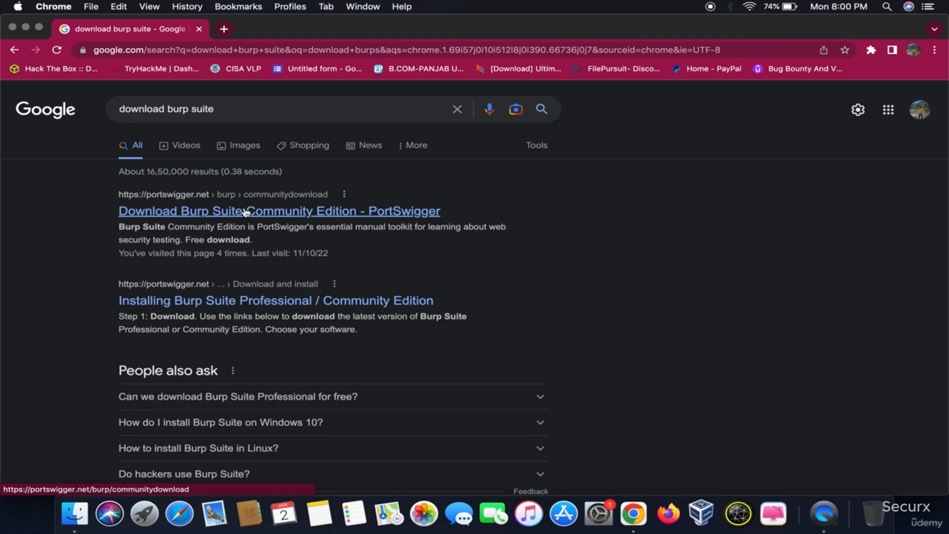
# Open PortSwigger's Burp Suite Community Edition download page and submit the e-mail address to reach the release downloads
pyautogui.click(255, 212)
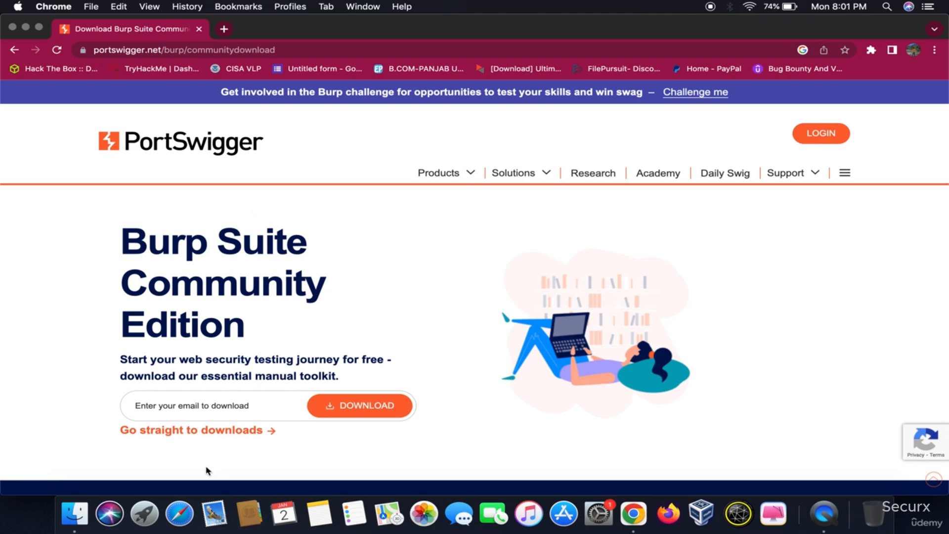
pyautogui.click(237, 406)
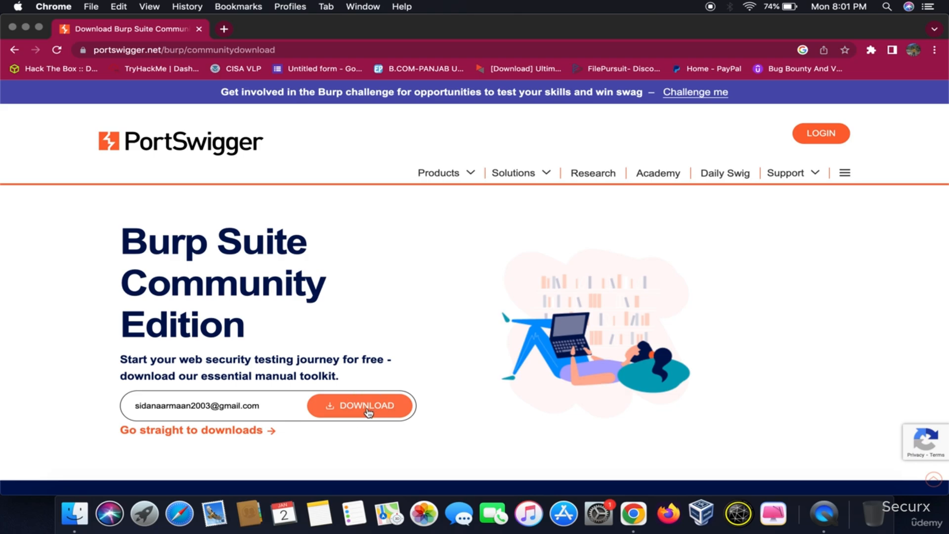
pyautogui.click(368, 411)
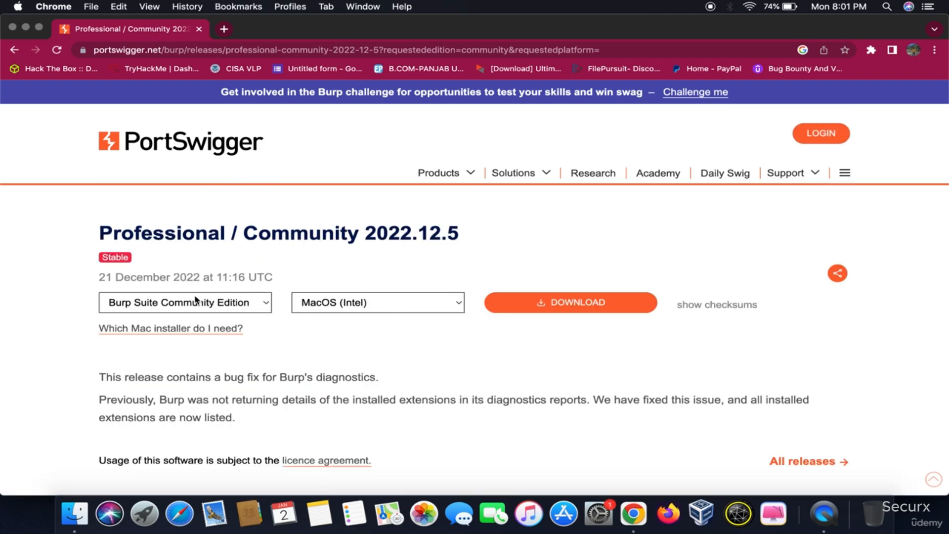
# Download Burp Suite Community Edition 2022.12.5 for MacOS (Intel) and close the download page
pyautogui.click(220, 300)
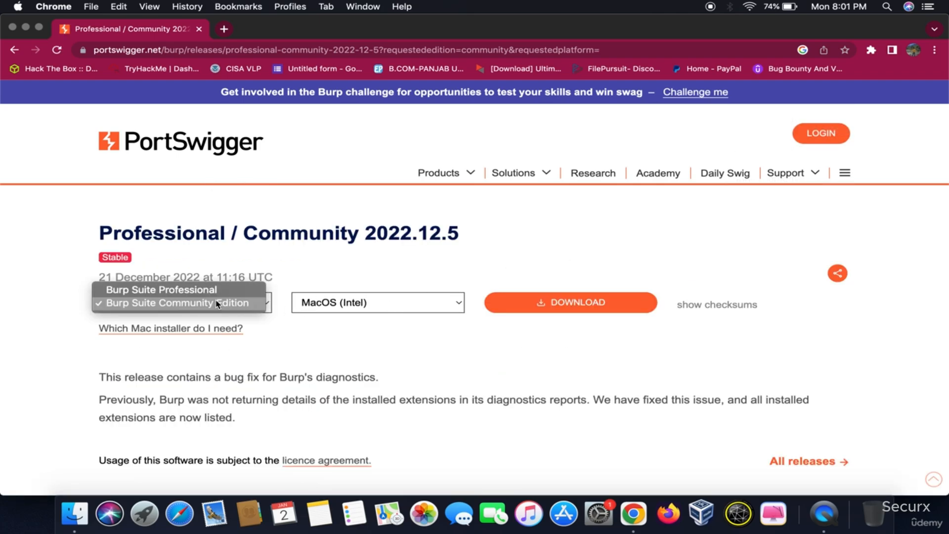
pyautogui.click(306, 281)
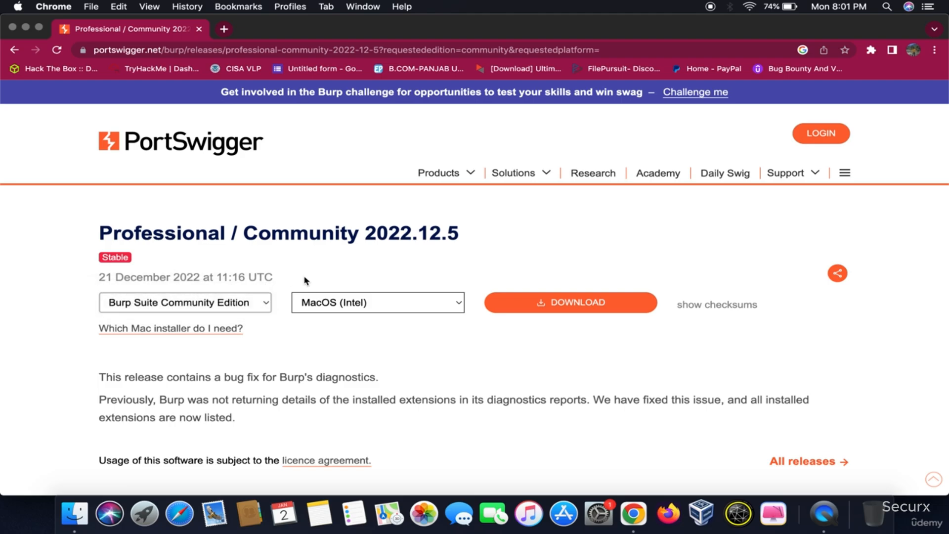
pyautogui.click(325, 302)
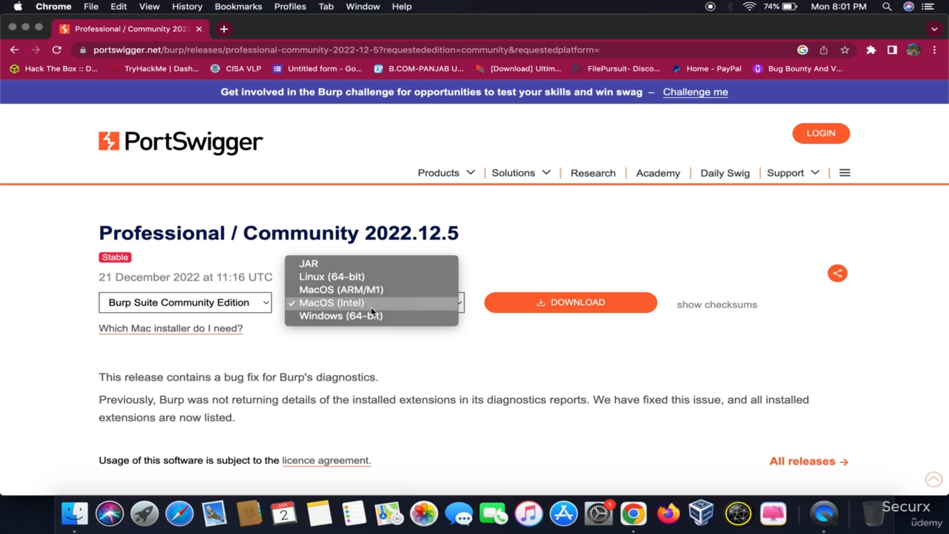
pyautogui.click(504, 249)
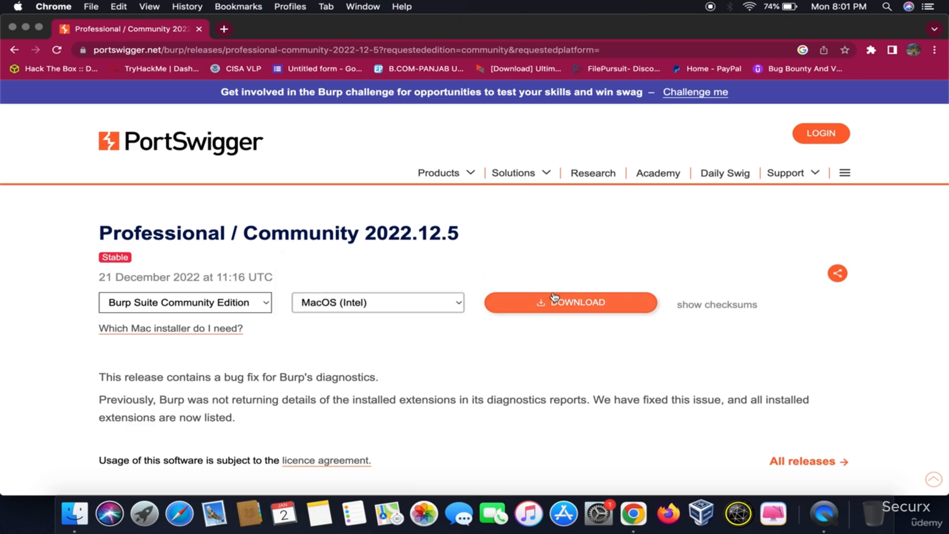
pyautogui.click(551, 301)
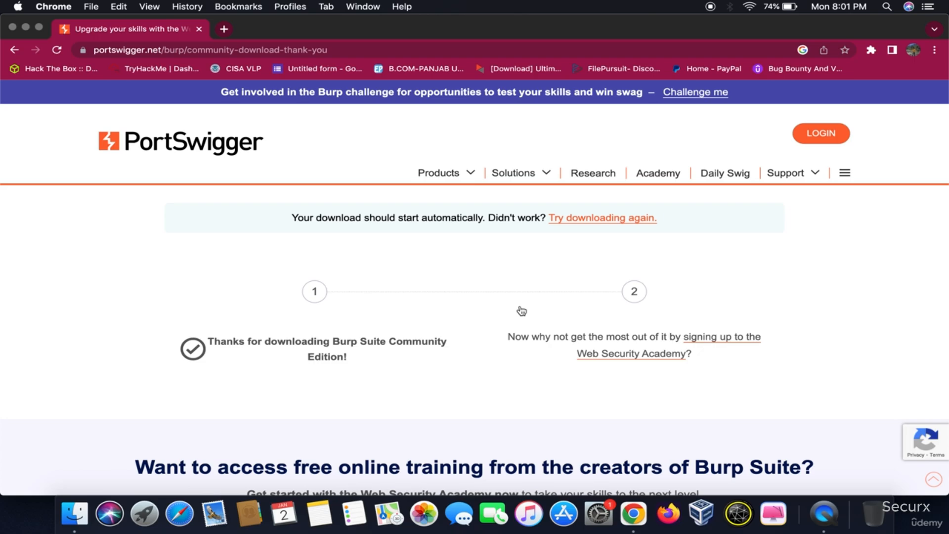
pyautogui.scroll(-5, 504, 342)
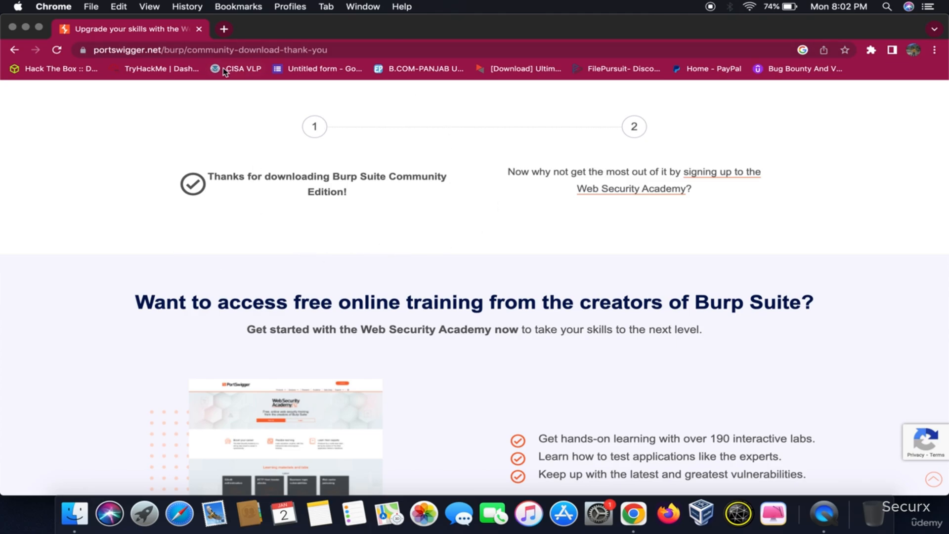
pyautogui.click(200, 30)
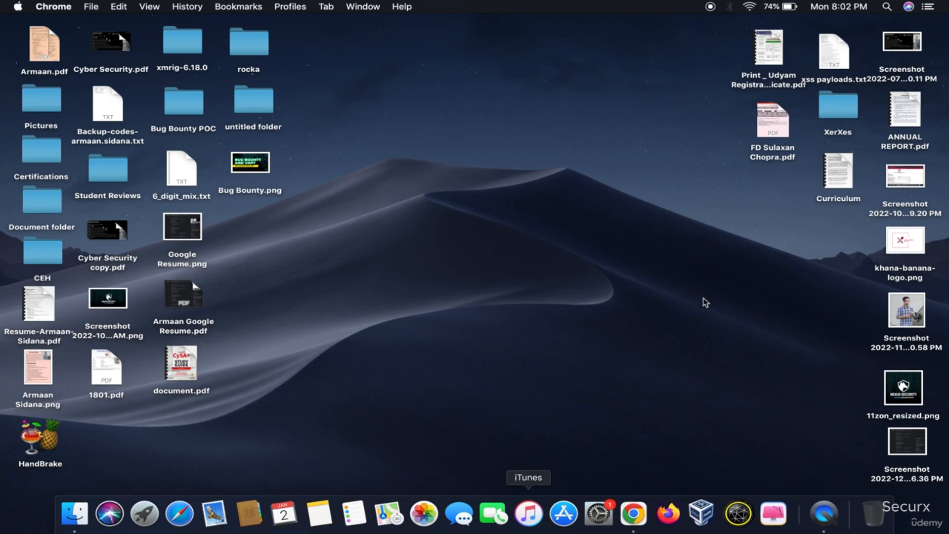
# Find Burp Suite Community Edition with a Spotlight search, launch it, and start a temporary project using Burp defaults
pyautogui.click(889, 7)
pyautogui.write('quic')
pyautogui.press('BackSpace')
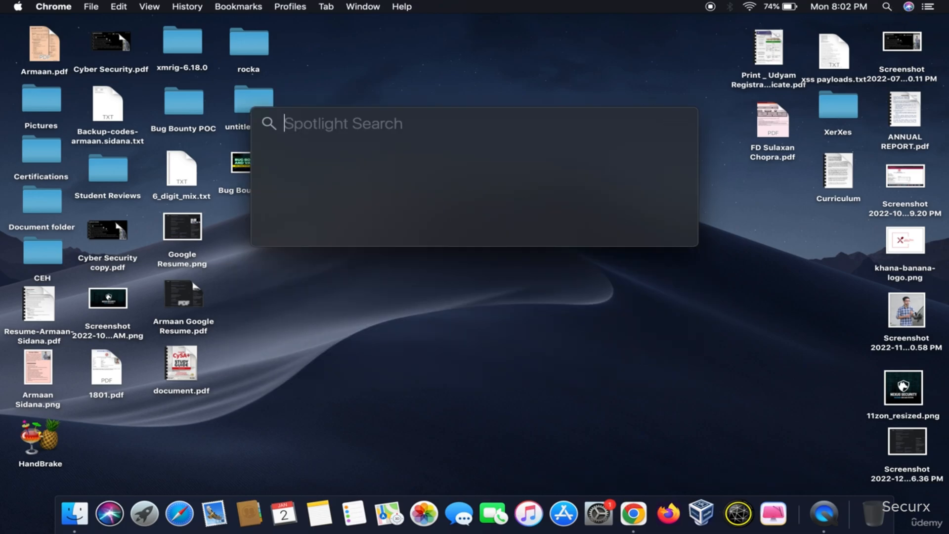
pyautogui.write('bur')
pyautogui.press('Return')
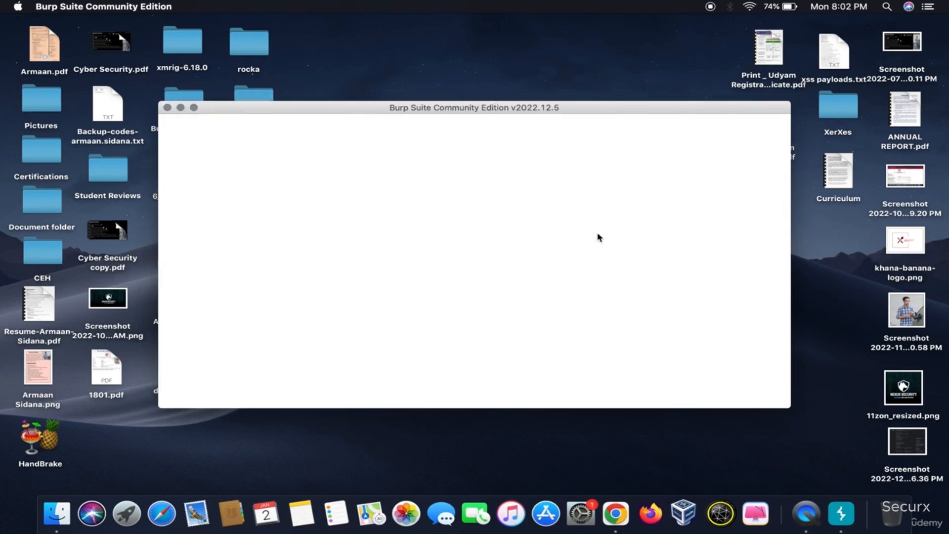
pyautogui.click(755, 397)
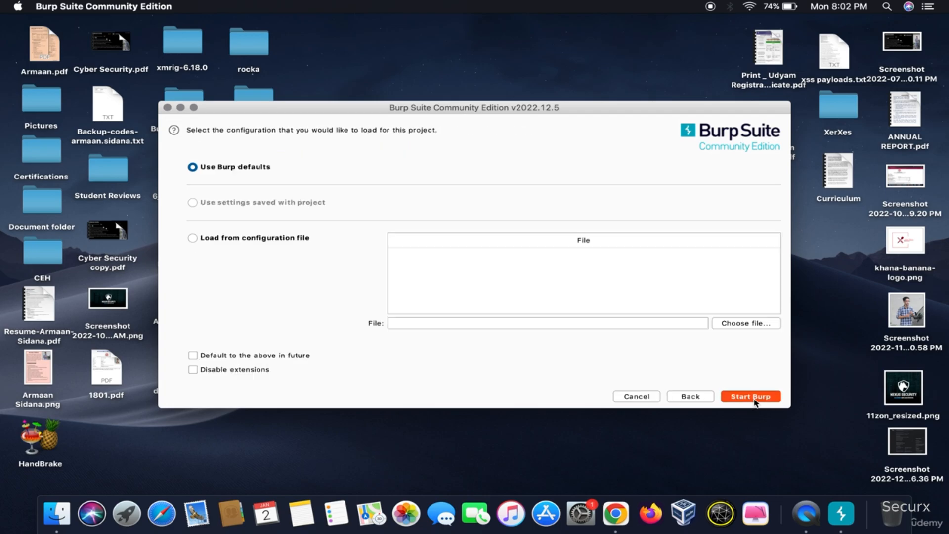
pyautogui.click(754, 398)
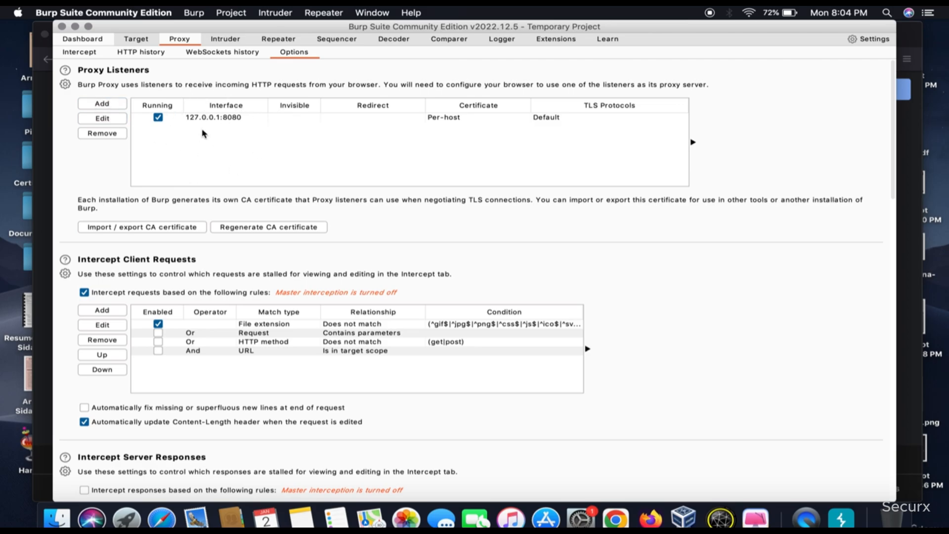
# Check the proxy listener's interface address and port in Burp Suite and return to Firefox
pyautogui.click(48, 88)
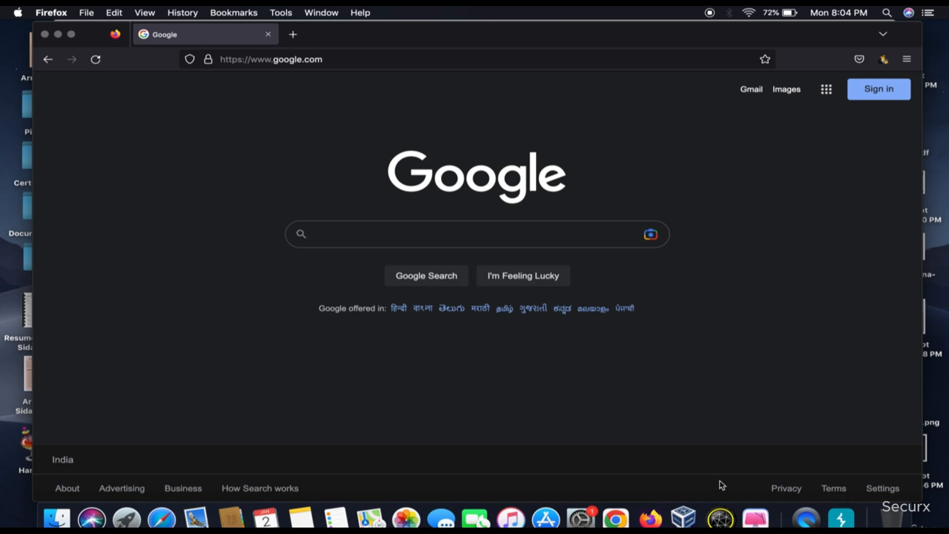
pyautogui.click(842, 519)
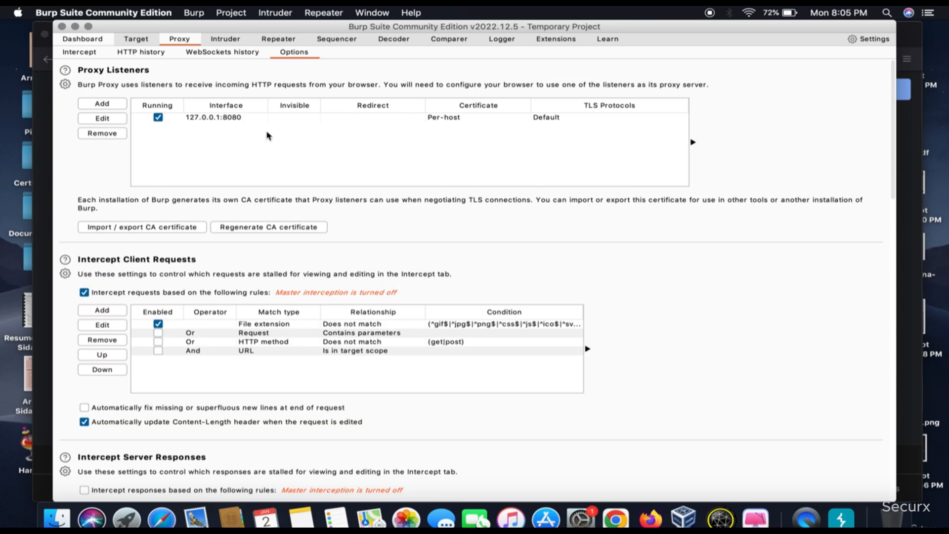
pyautogui.click(44, 99)
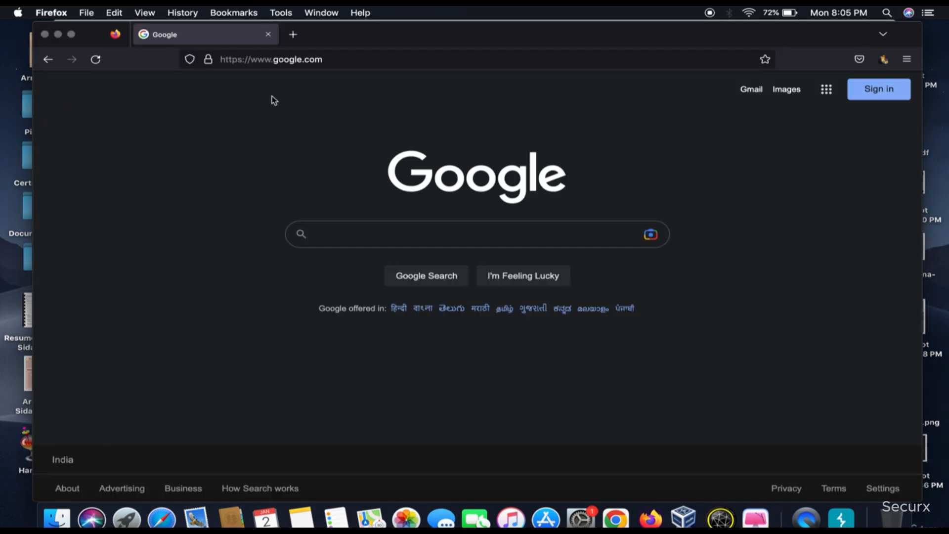
# Search the Firefox settings for "xy" and open the network connection settings
pyautogui.click(903, 60)
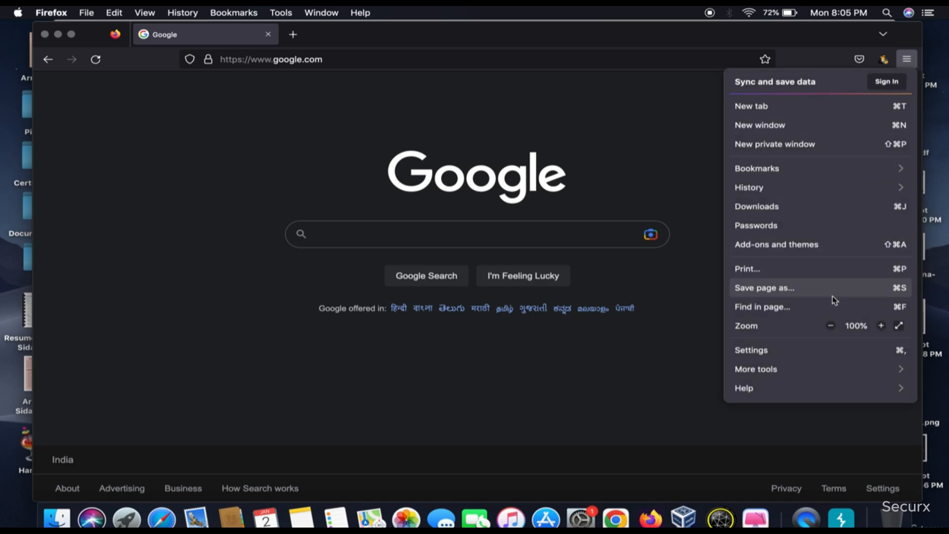
pyautogui.click(802, 351)
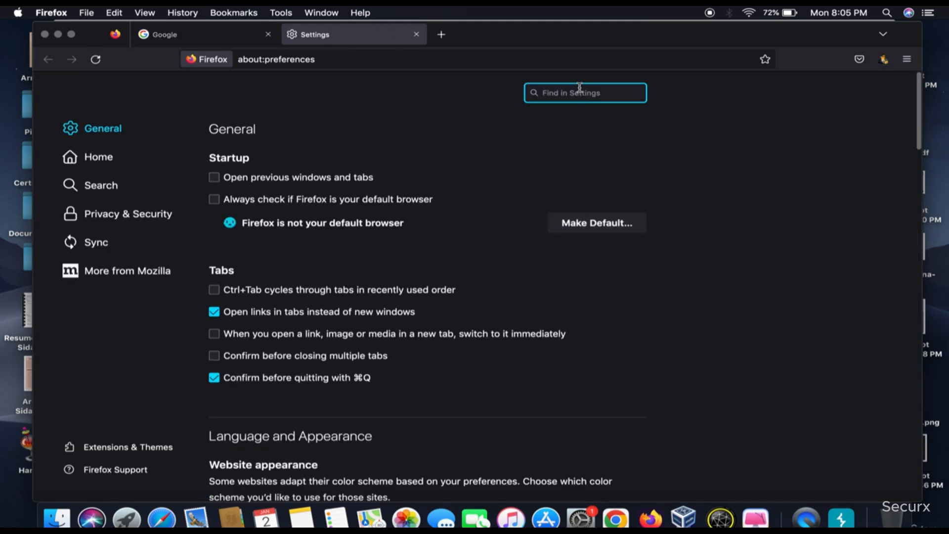
pyautogui.write('xy')
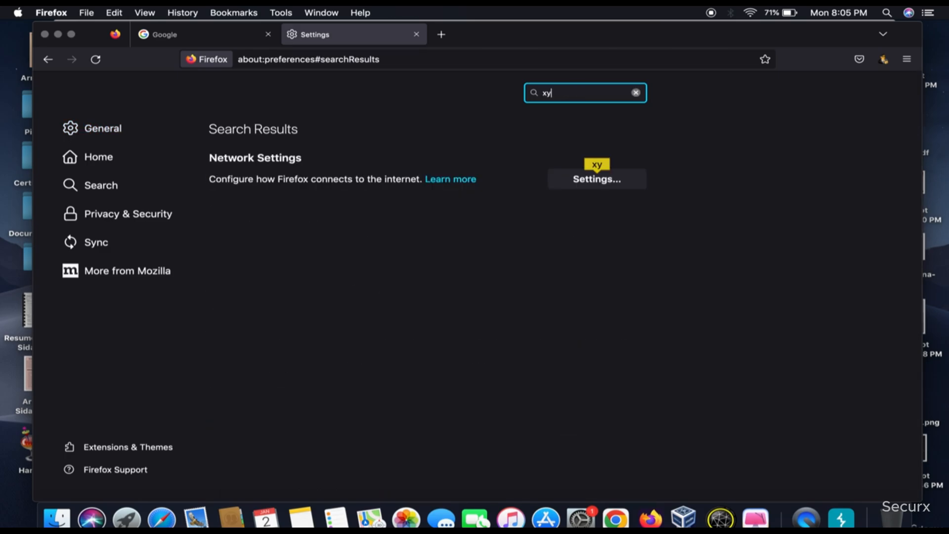
pyautogui.click(614, 181)
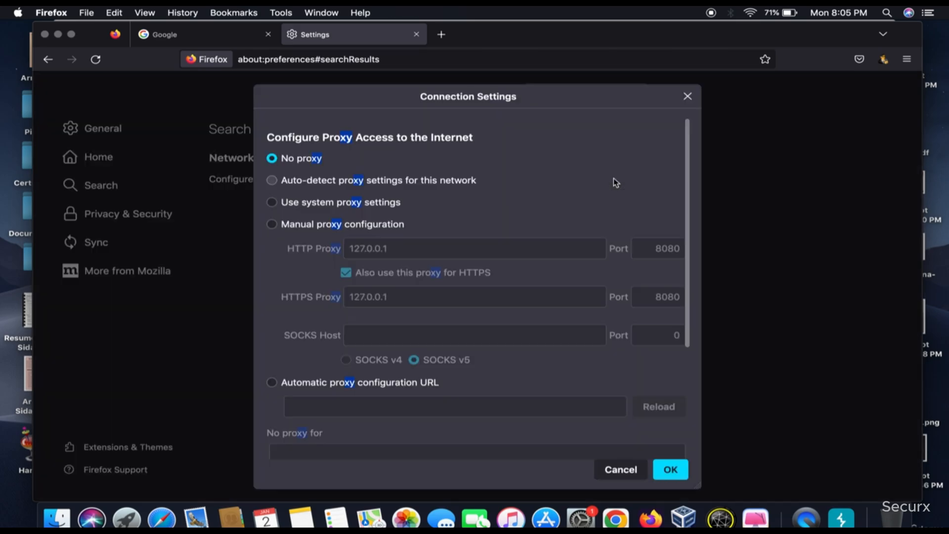
# Switch Firefox to manual proxy configuration on 127.0.0.1, port 8080, shared with HTTPS, and save it
pyautogui.click(298, 227)
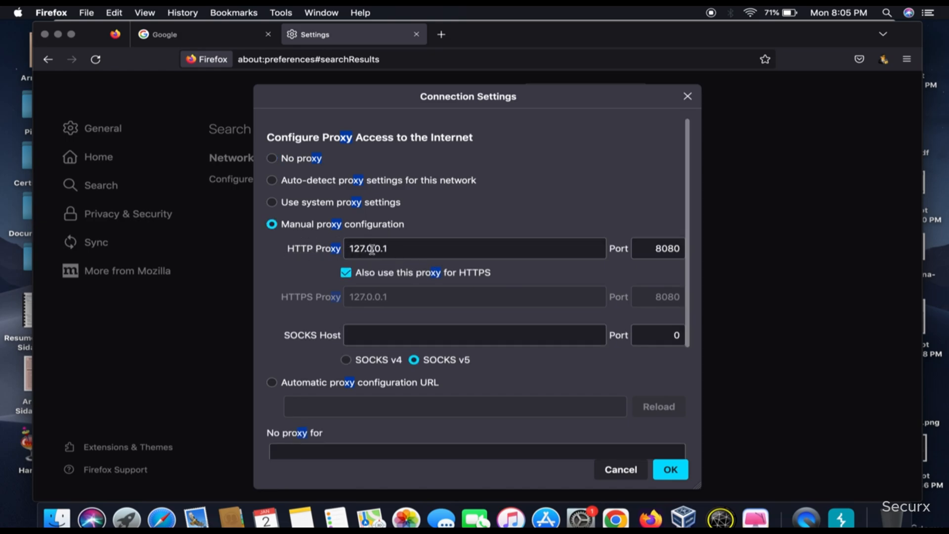
pyautogui.moveTo(349, 246); pyautogui.dragTo(390, 248)
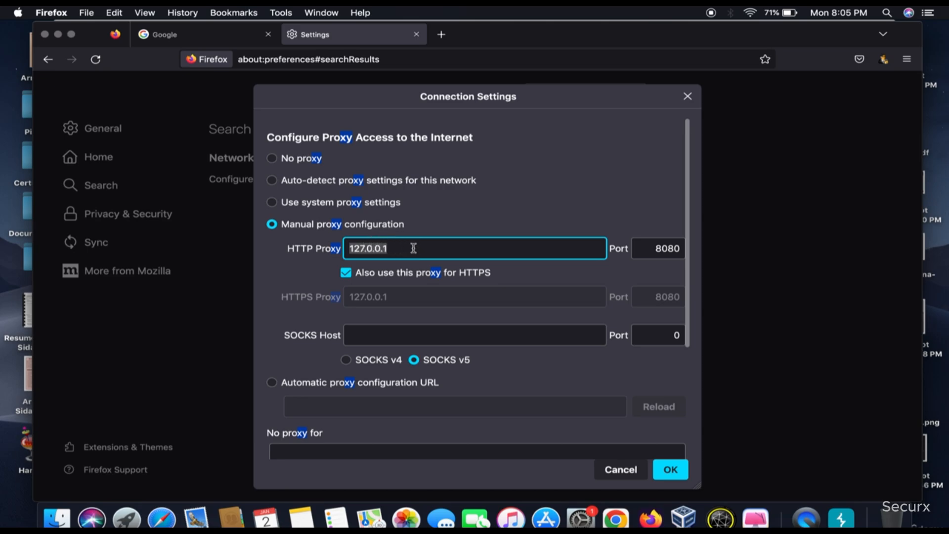
pyautogui.moveTo(638, 245); pyautogui.dragTo(683, 245)
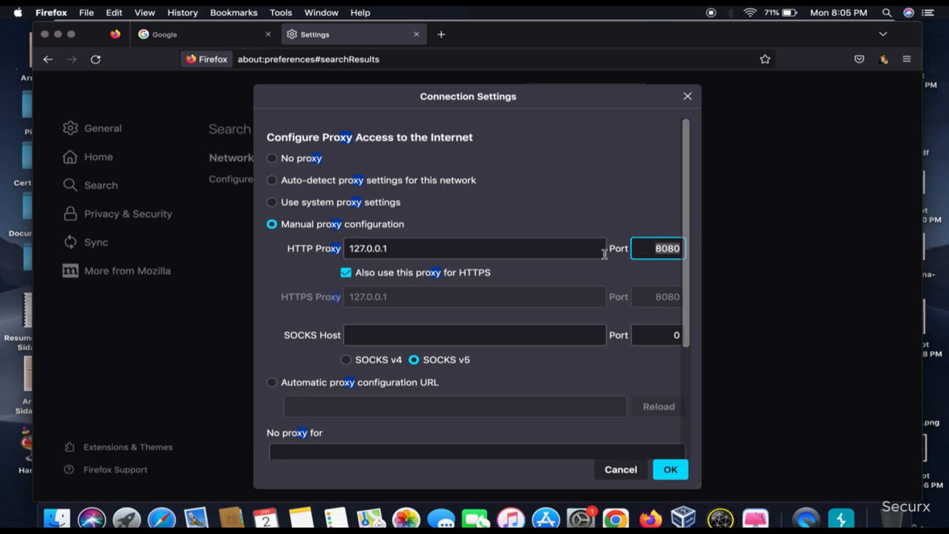
pyautogui.scroll(-4, 363, 278)
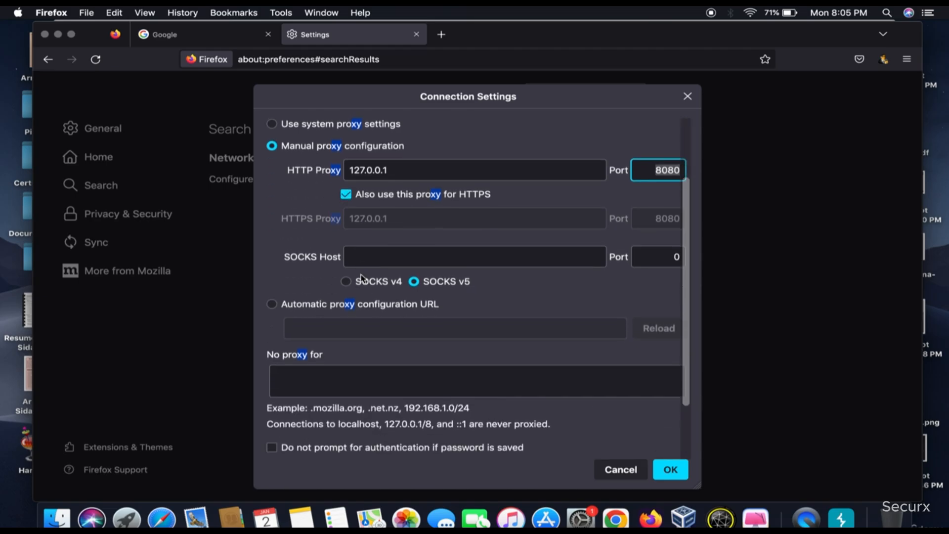
pyautogui.scroll(-2, 432, 208)
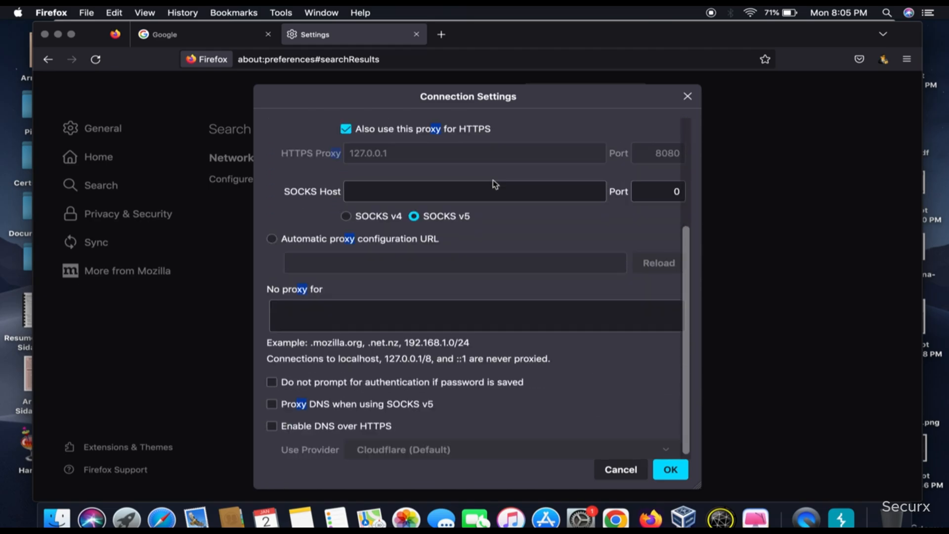
pyautogui.click(671, 469)
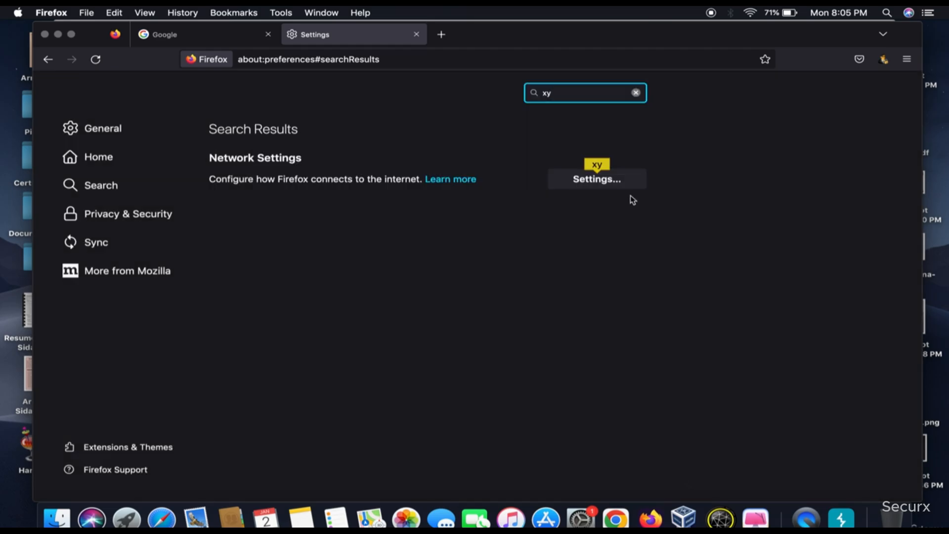
# Recheck the saved manual proxy configuration, close the Firefox settings, and compare it with Burp Suite's proxy listener
pyautogui.click(620, 183)
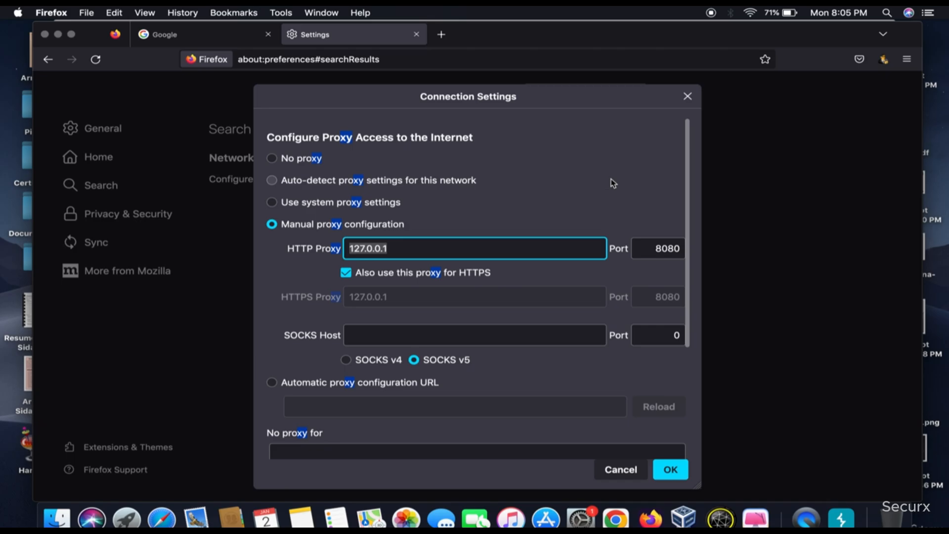
pyautogui.click(670, 469)
pyautogui.click(416, 35)
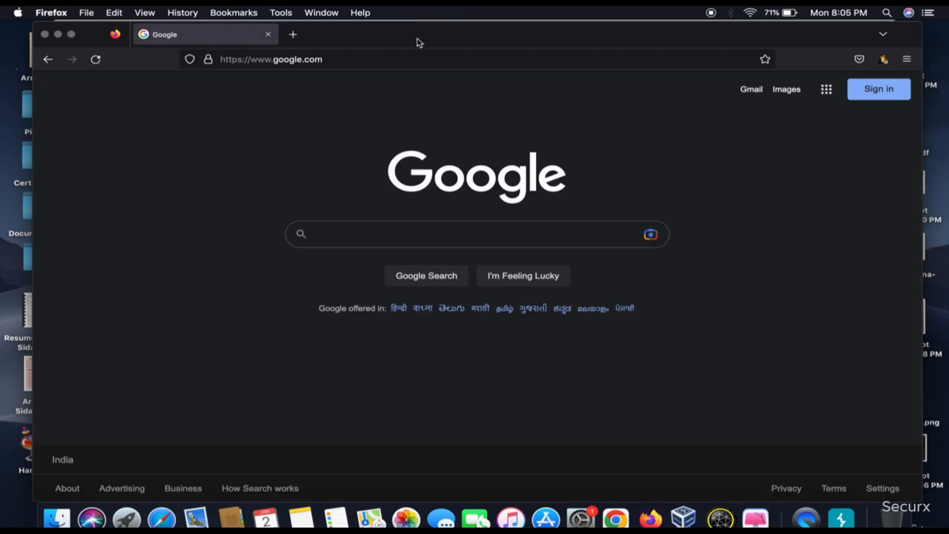
pyautogui.click(838, 514)
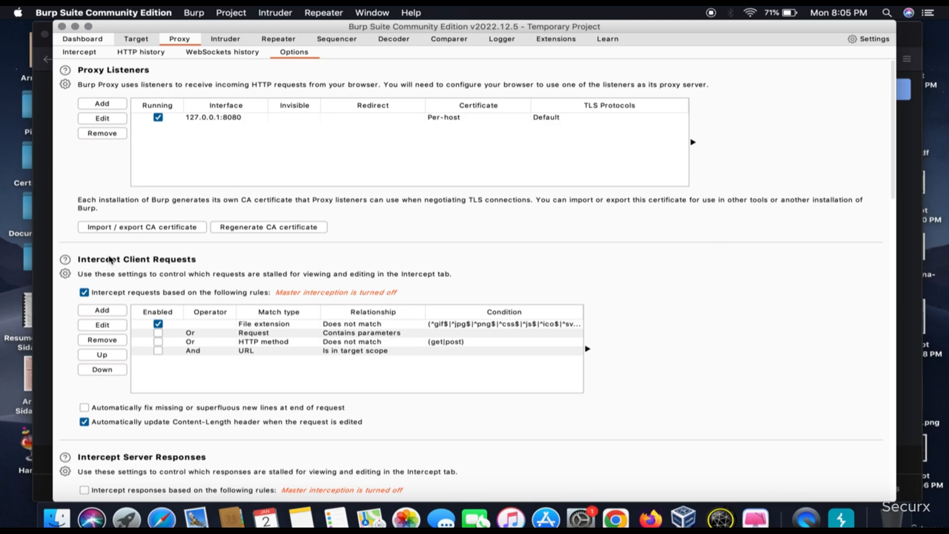
pyautogui.click(45, 158)
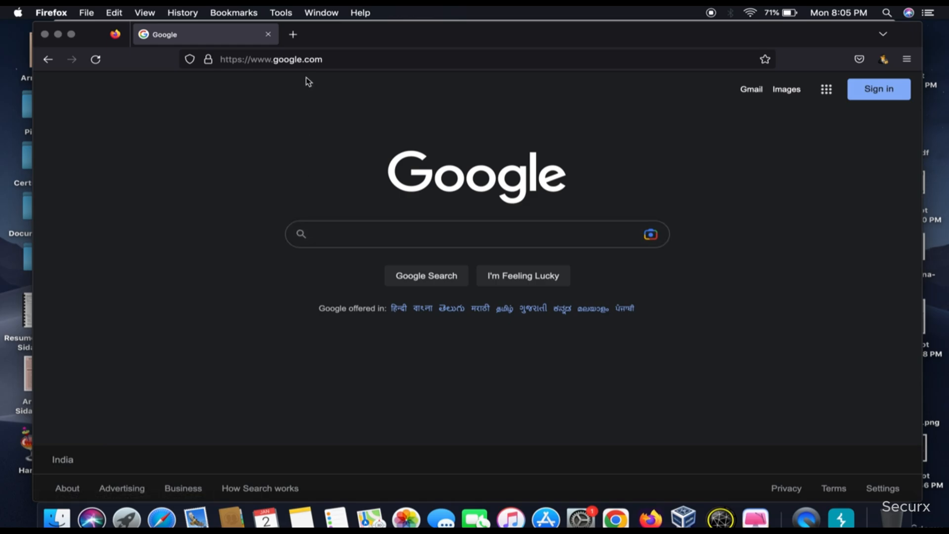
# Open the burpsuite address in a new Firefox tab and download Burp's CA certificate
pyautogui.click(293, 34)
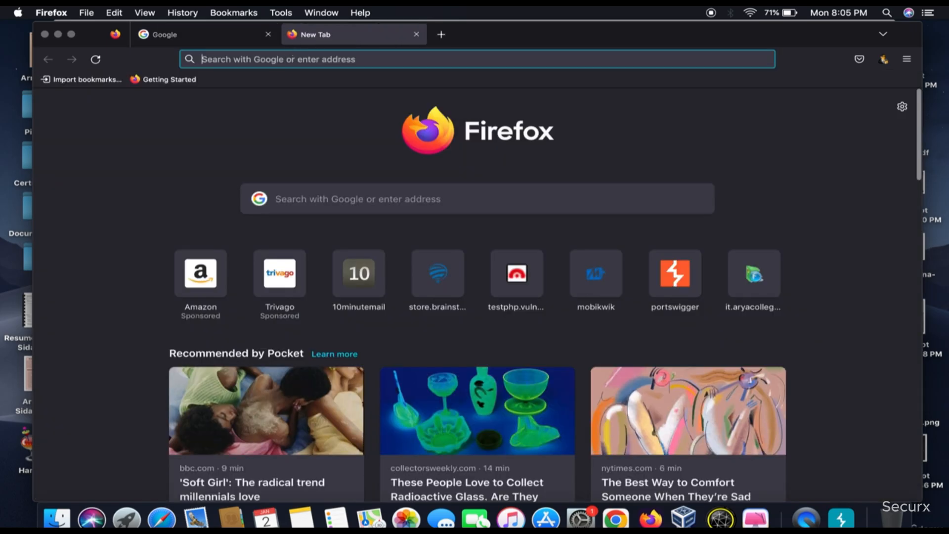
pyautogui.write('burp')
pyautogui.write('p')
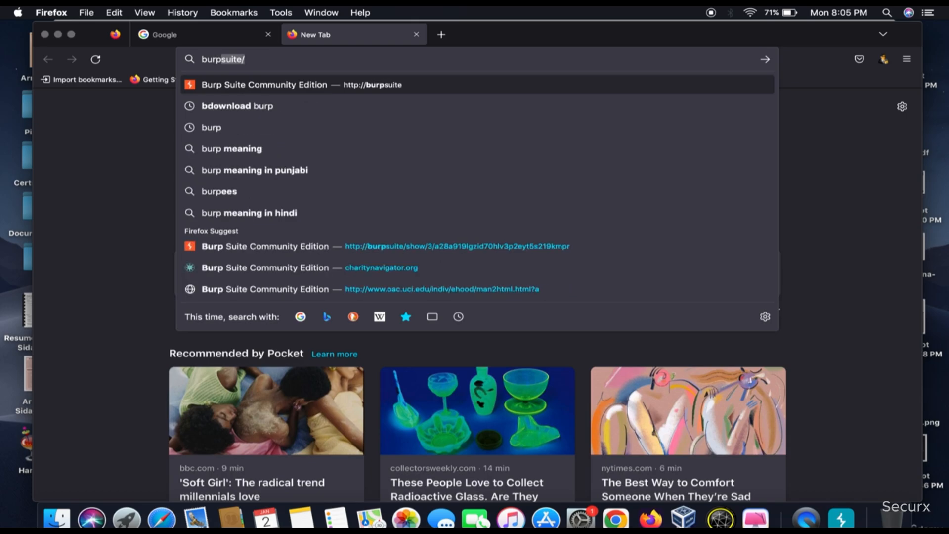
pyautogui.press('Return')
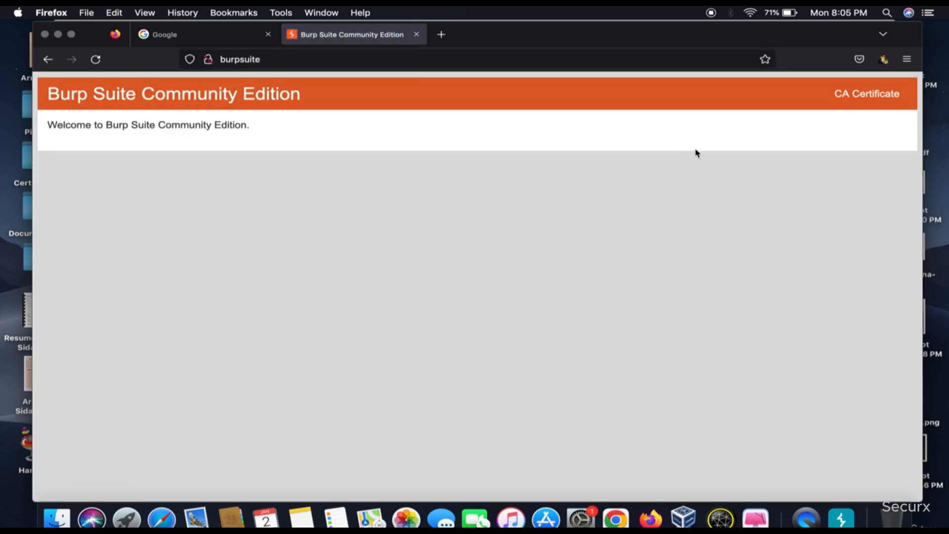
pyautogui.click(875, 94)
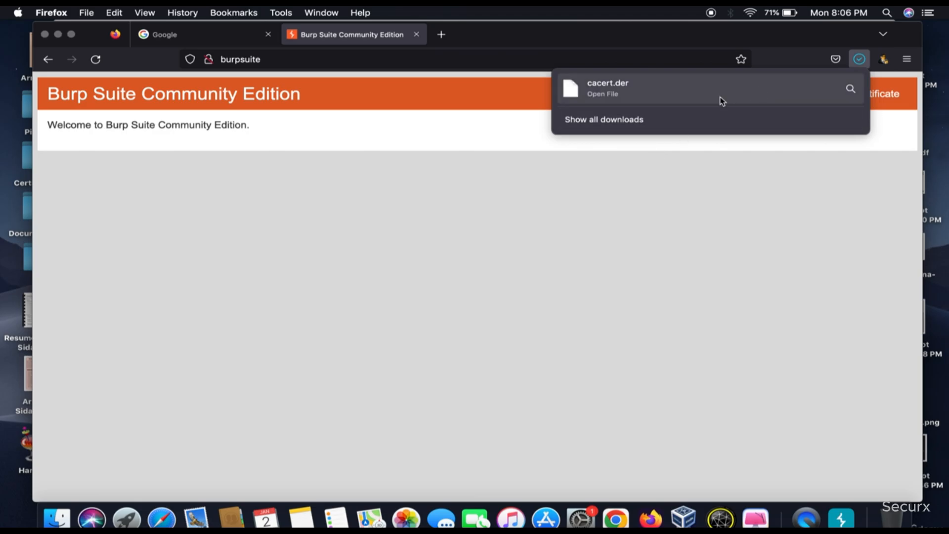
# Search the Firefox settings for "cer" and open the Certificate Manager's list of certificate authorities
pyautogui.click(907, 59)
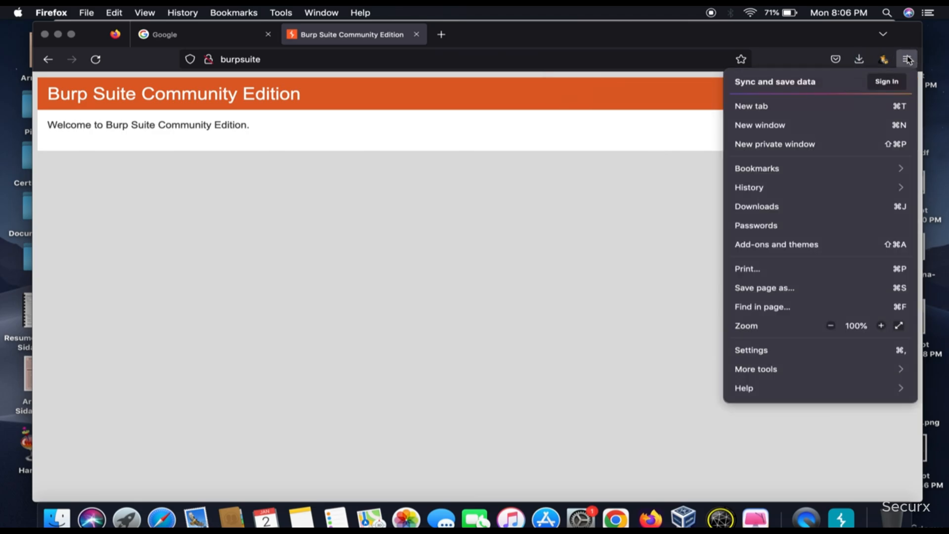
pyautogui.click(772, 351)
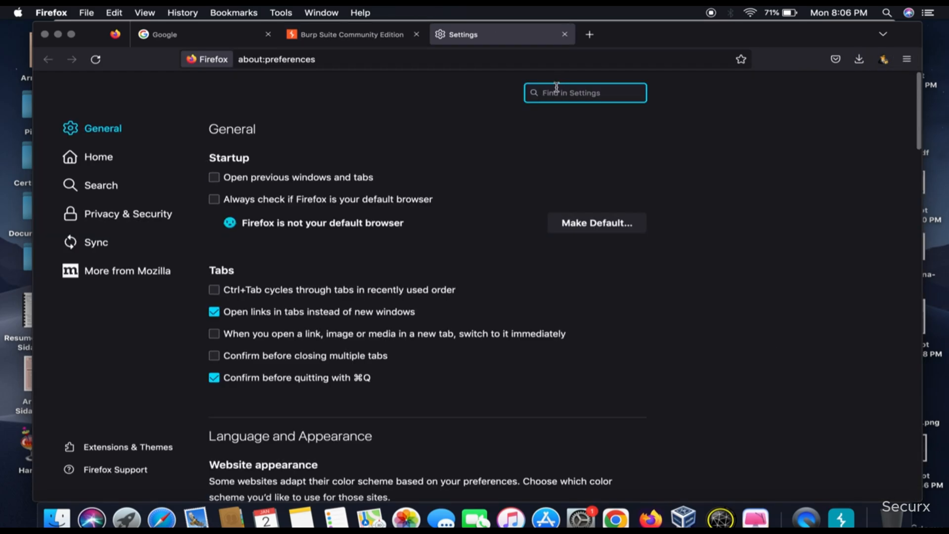
pyautogui.write('cer')
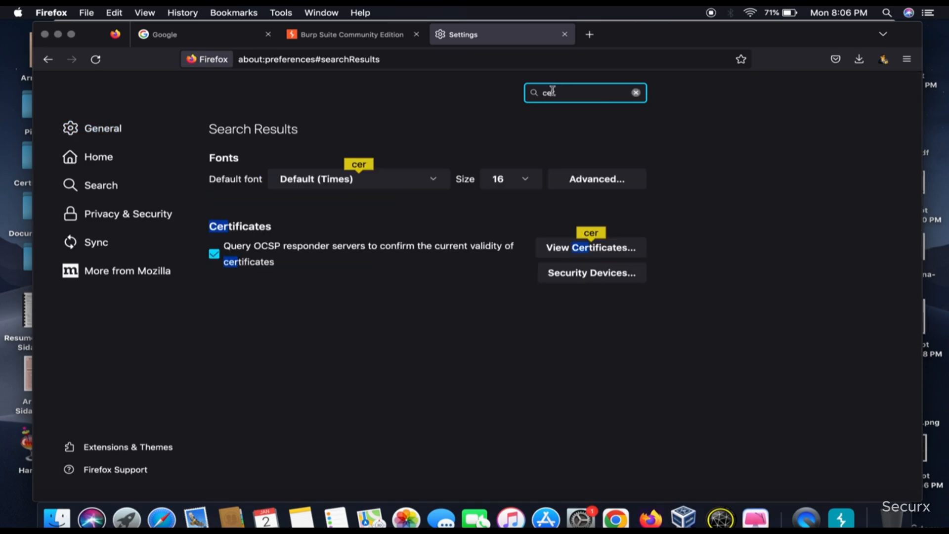
pyautogui.click(584, 254)
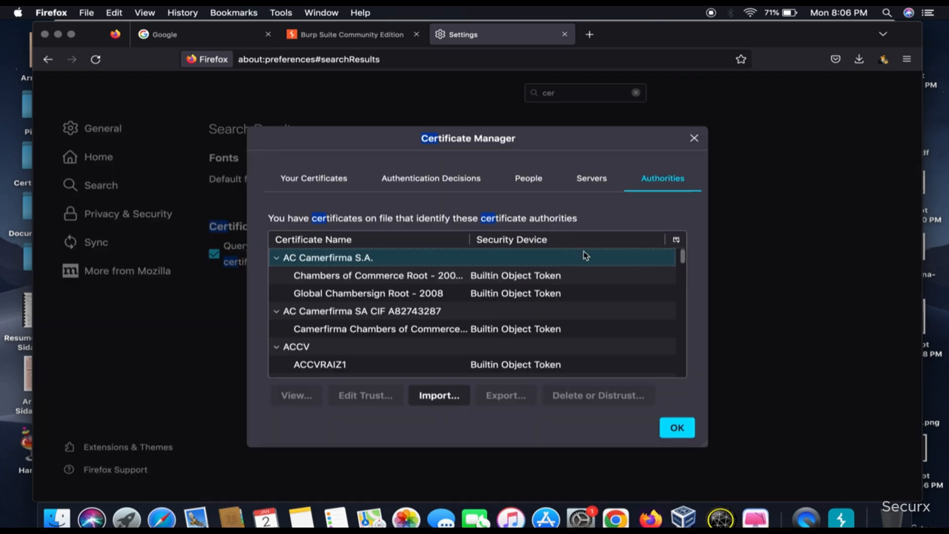
pyautogui.click(446, 182)
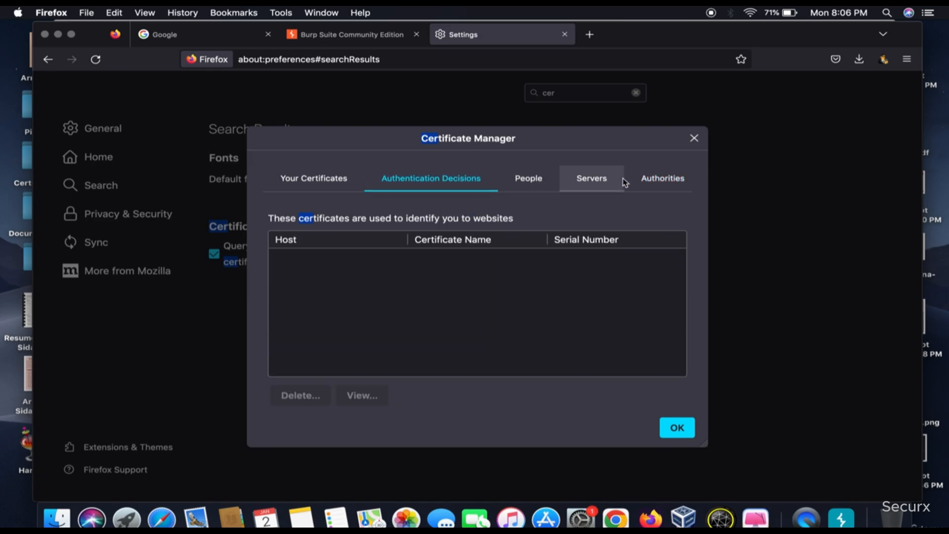
pyautogui.click(650, 179)
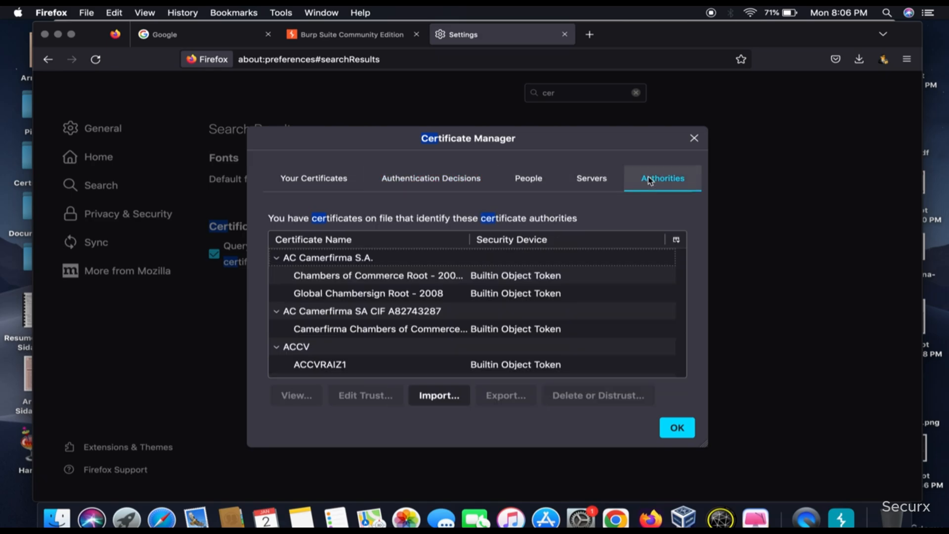
# Import cacert.der from the Downloads folder as a certificate authority and dismiss the alert
pyautogui.click(434, 398)
pyautogui.scroll(-3, 380, 262)
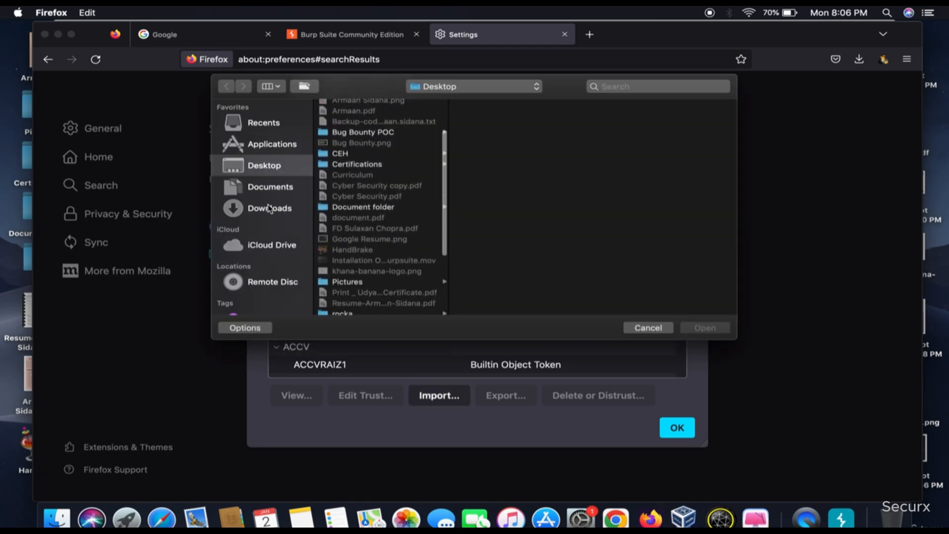
pyautogui.click(267, 208)
pyautogui.click(352, 130)
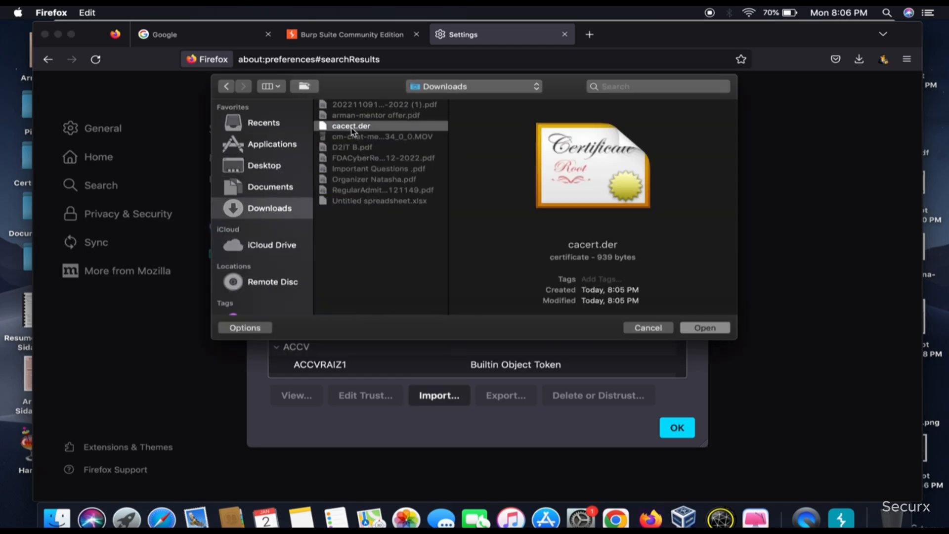
pyautogui.click(695, 329)
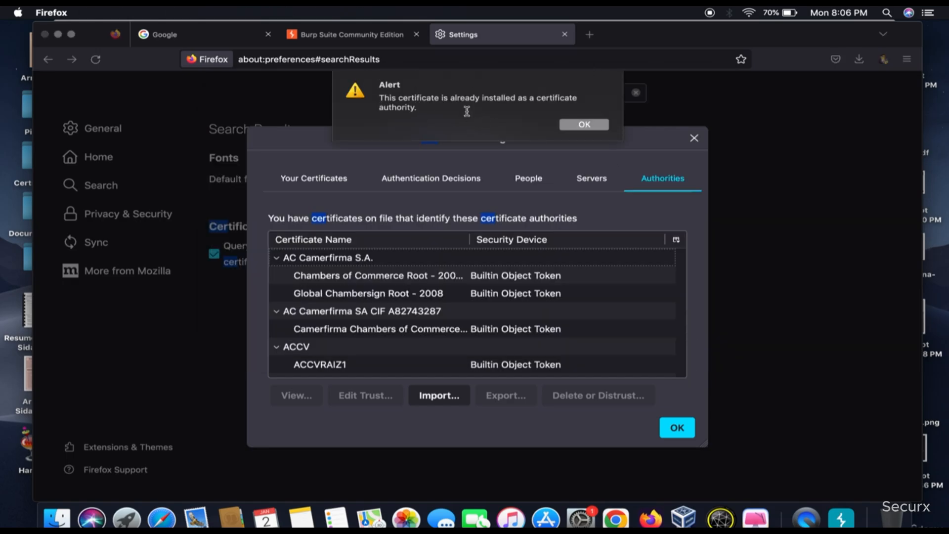
pyautogui.click(583, 124)
# Close the Certificate Manager, the Firefox settings and the burpsuite page, leaving only Google open
pyautogui.click(464, 347)
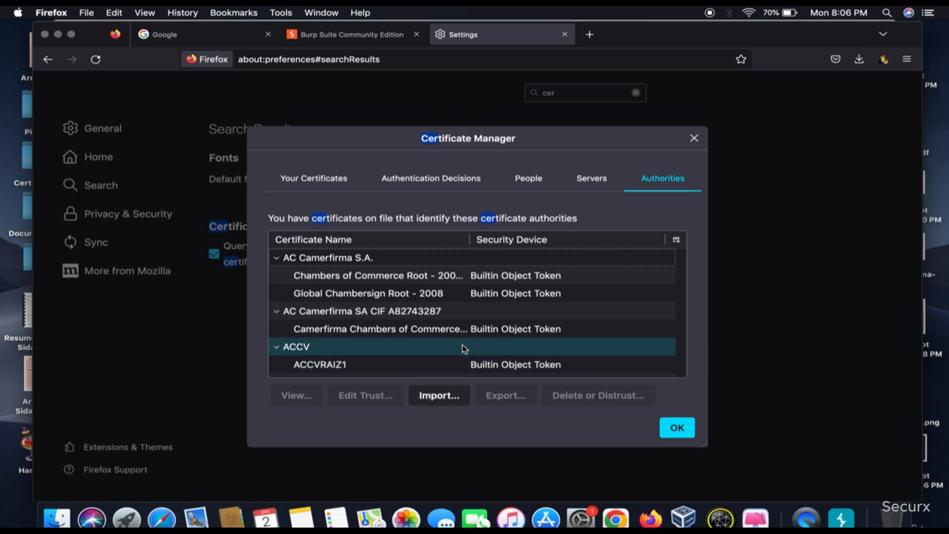
pyautogui.click(675, 428)
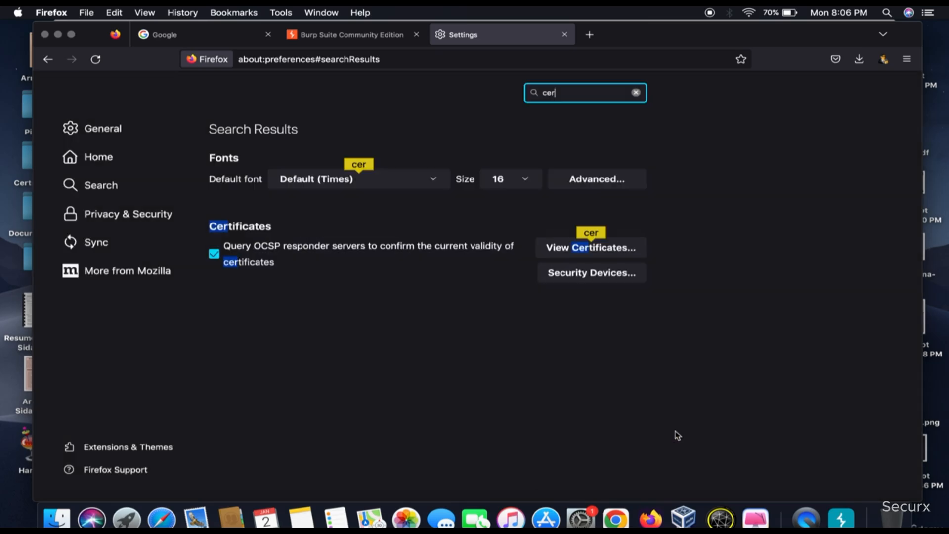
pyautogui.click(564, 34)
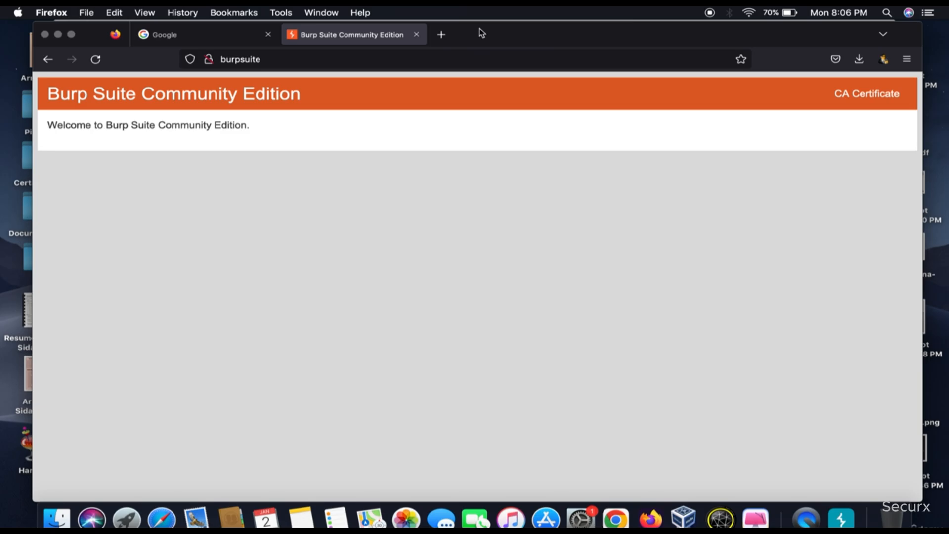
pyautogui.click(418, 33)
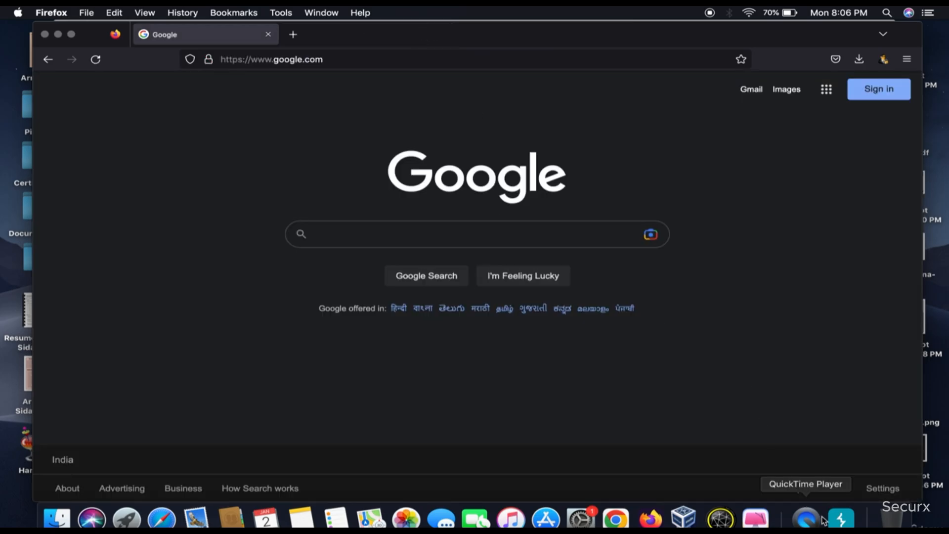
# View the Intercept page of Burp Suite's proxy, and enter "facebook" in the Google search in Firefox without submitting it
pyautogui.click(840, 518)
pyautogui.click(91, 53)
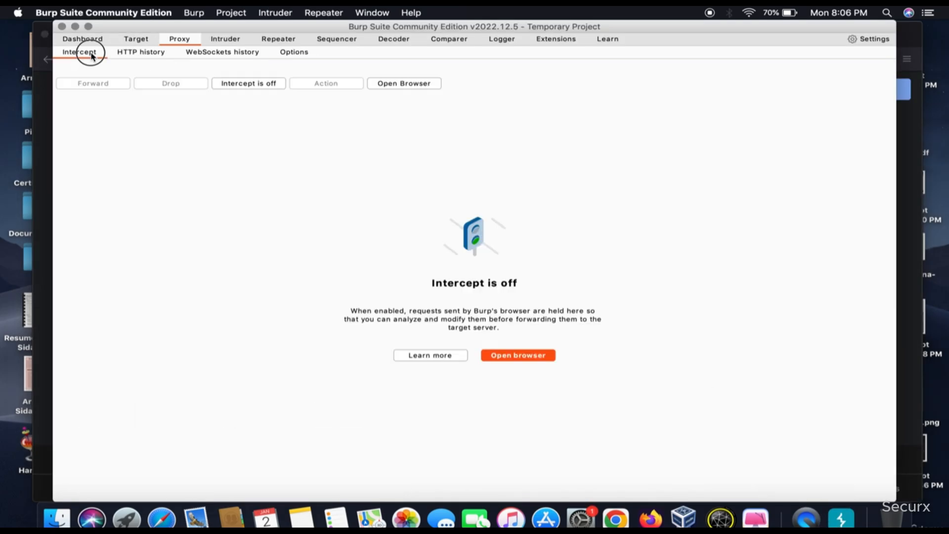
pyautogui.click(50, 97)
pyautogui.click(330, 230)
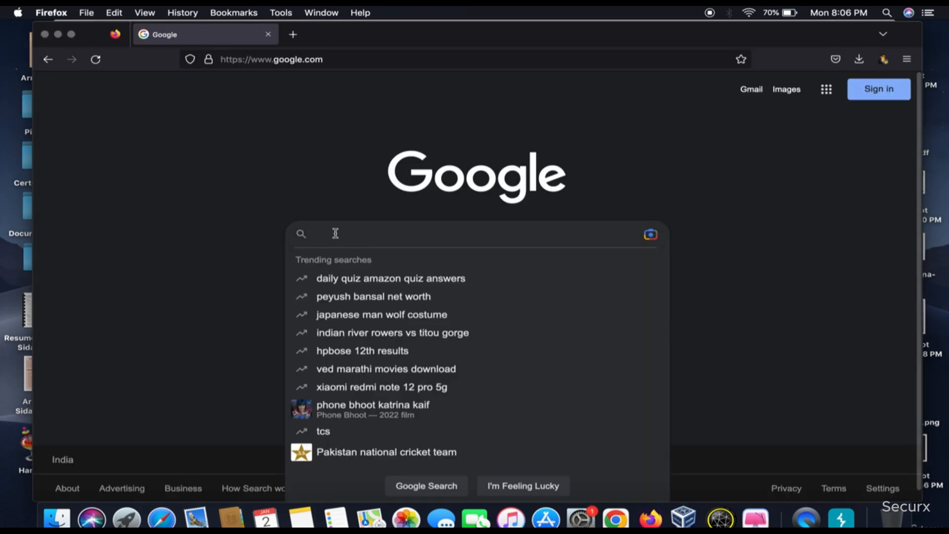
pyautogui.write('facebook')
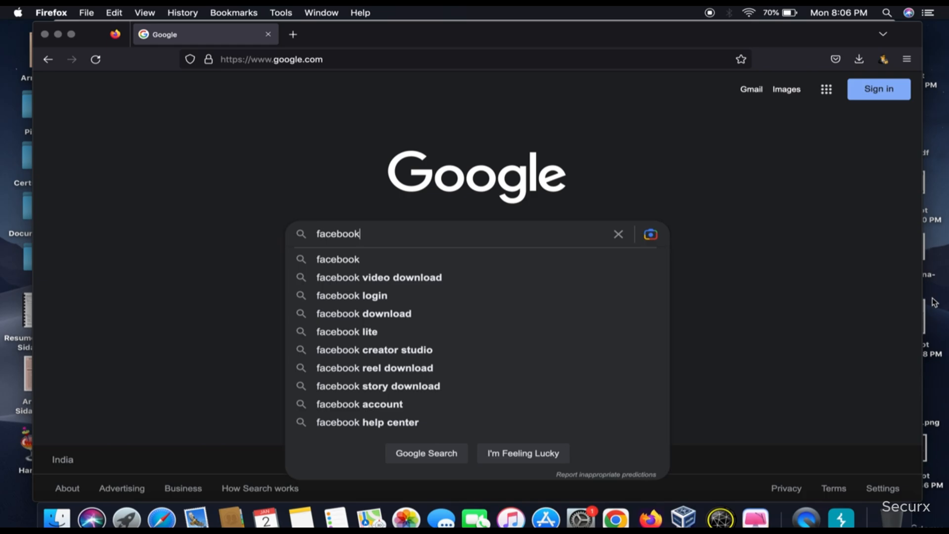
# Turn on interception in Burp Suite and submit the facebook search in Firefox
pyautogui.click(841, 518)
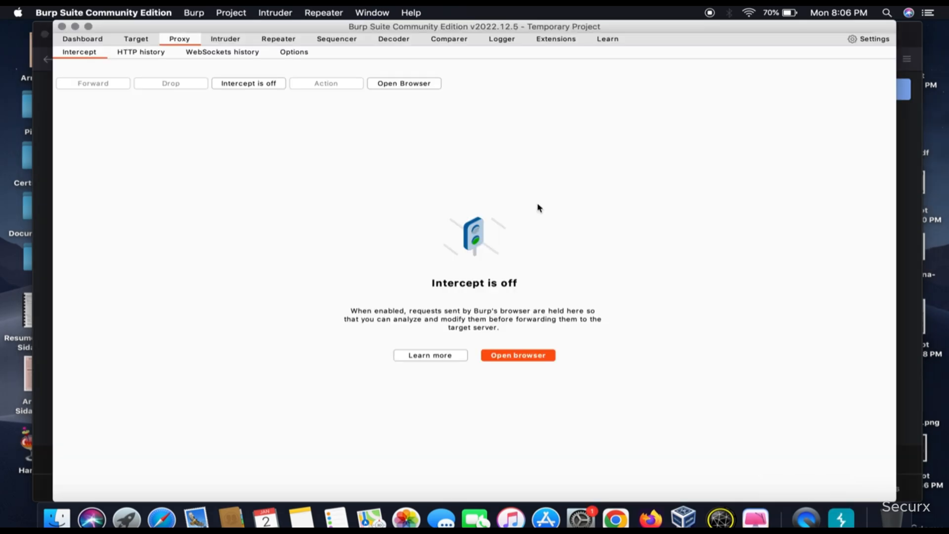
pyautogui.click(249, 89)
pyautogui.click(35, 121)
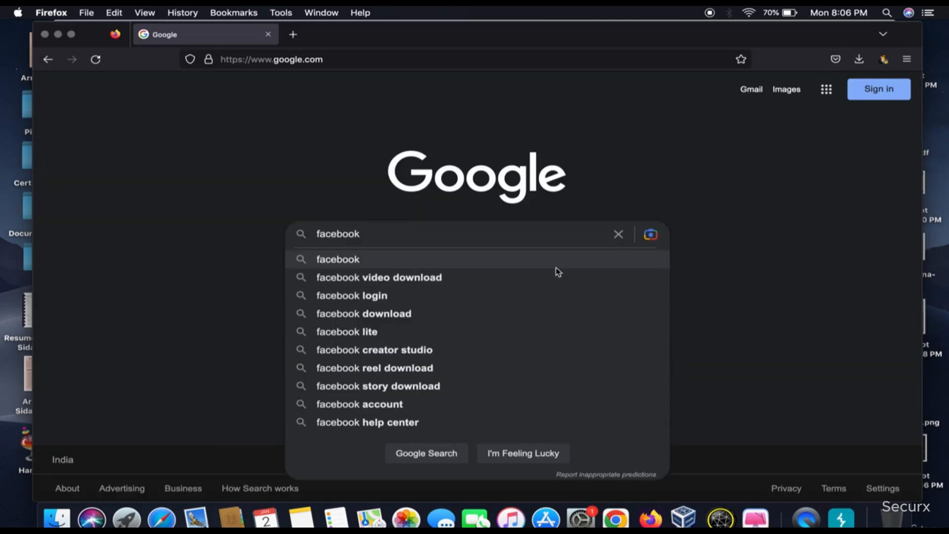
pyautogui.press('Return')
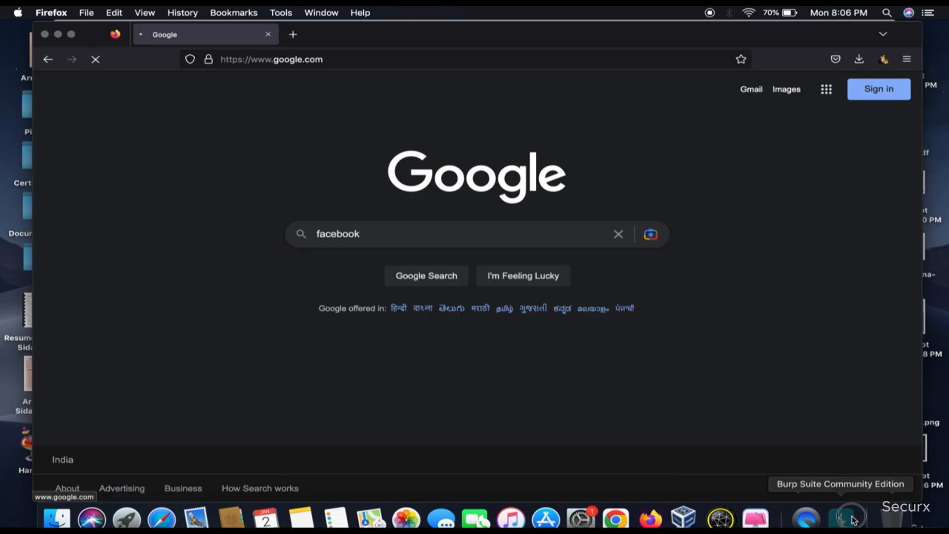
# View the intercepted Google request in Burp Suite, turn interception off, and return to Firefox
pyautogui.click(853, 519)
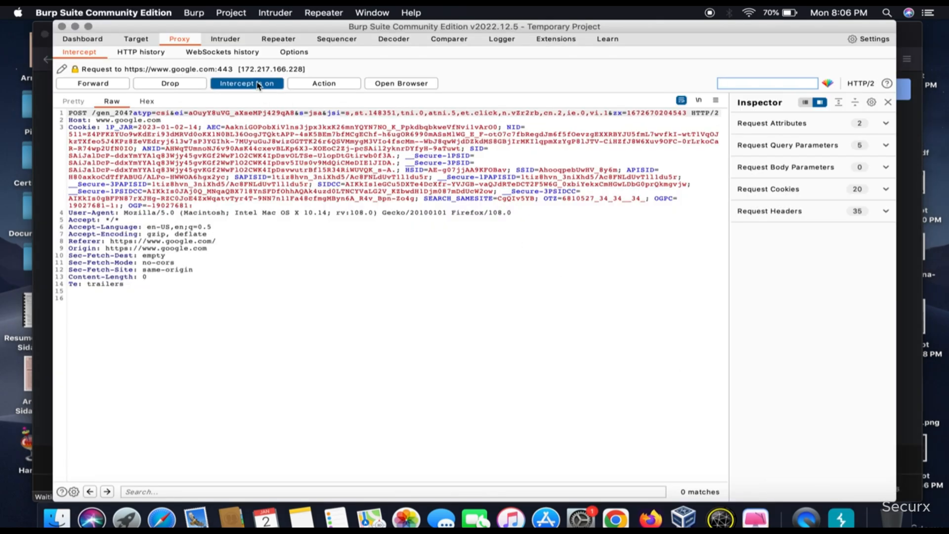
pyautogui.click(258, 85)
pyautogui.click(45, 149)
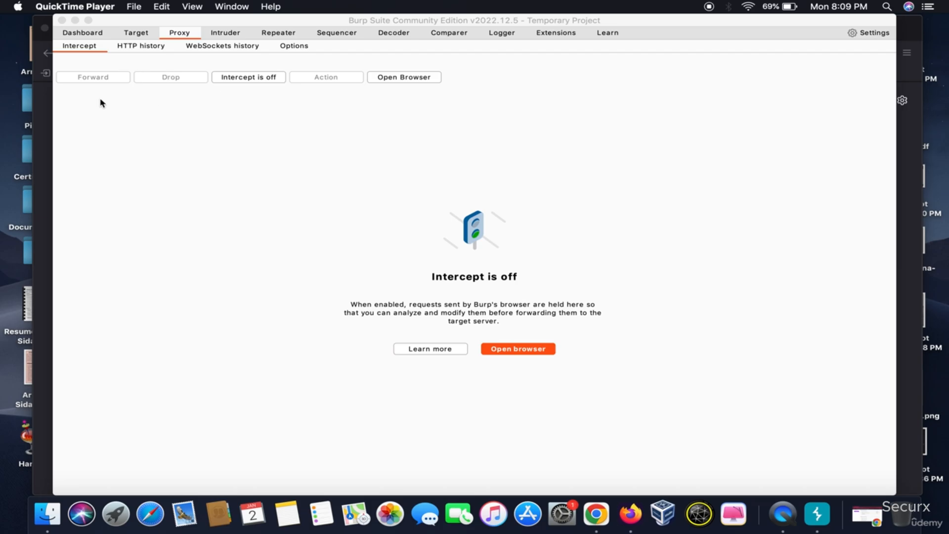
# Open the testphp.vulnweb.com site in Firefox
pyautogui.click(41, 113)
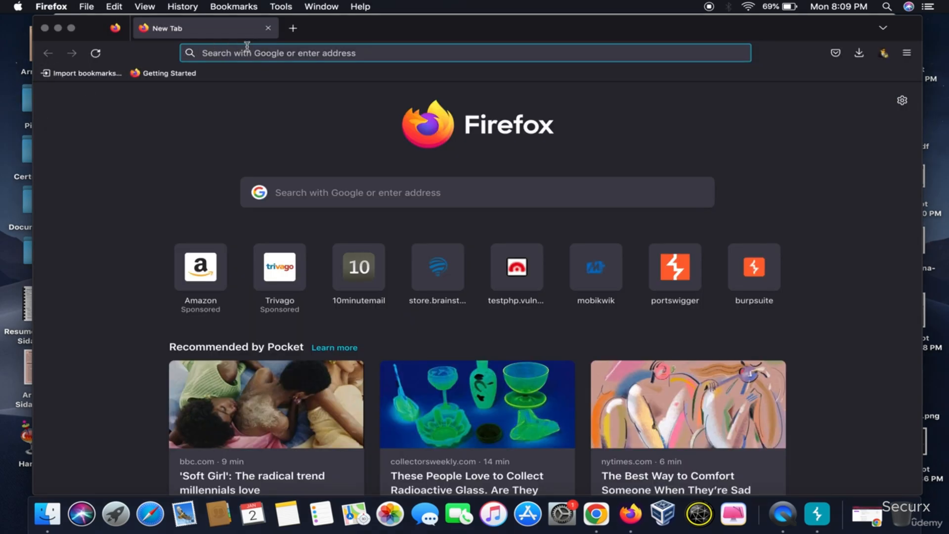
pyautogui.write('test')
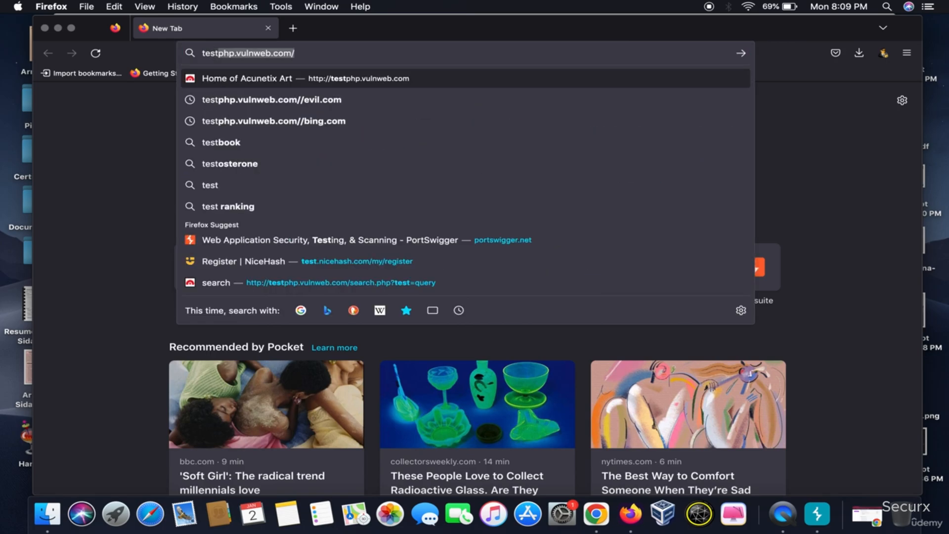
pyautogui.press('Return')
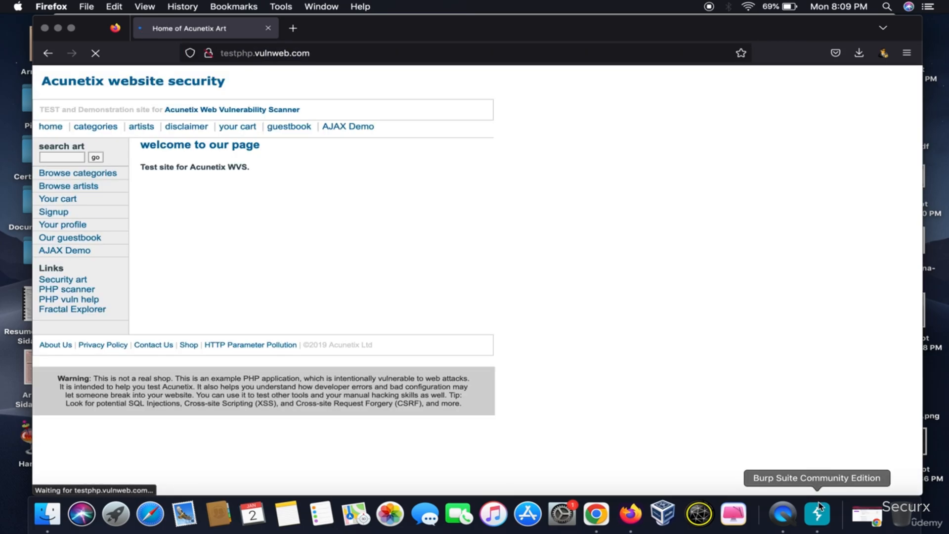
# Turn on interception in Burp Suite and reload the testphp.vulnweb.com page in Firefox
pyautogui.click(818, 505)
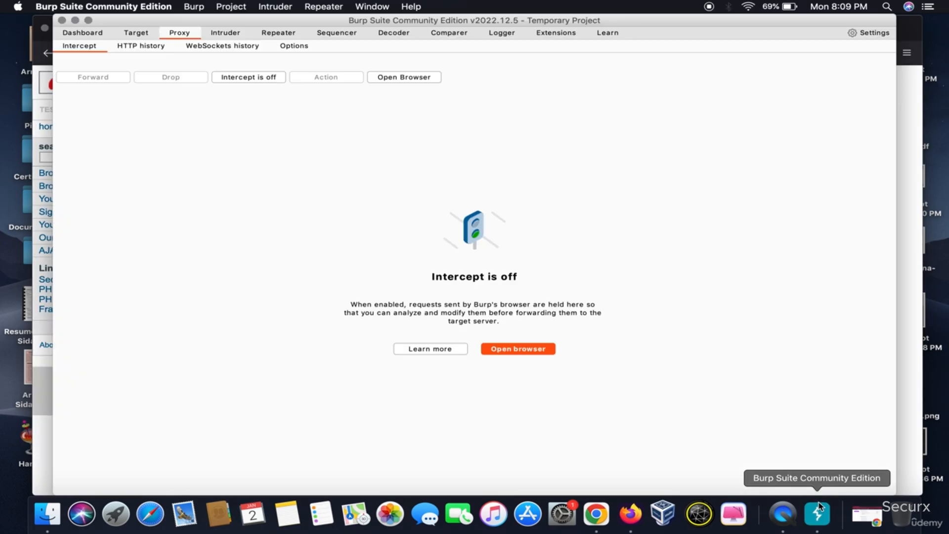
pyautogui.click(236, 78)
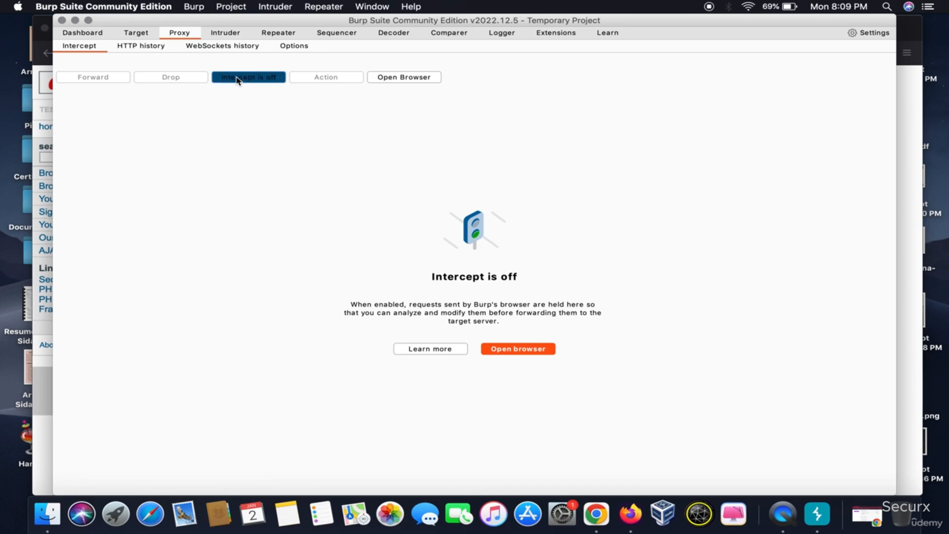
pyautogui.click(45, 117)
pyautogui.click(95, 53)
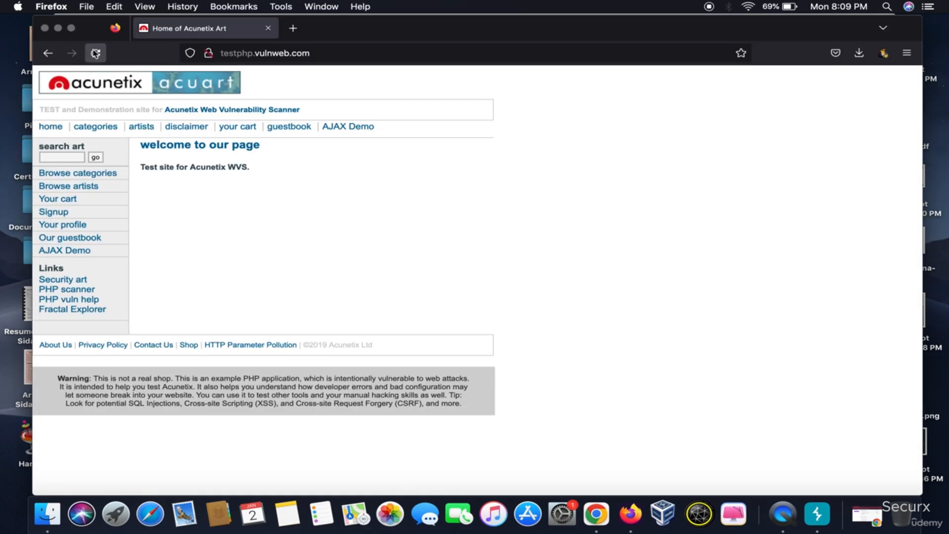
# Forward the intercepted testphp.vulnweb.com request in Burp Suite and check the page in Firefox
pyautogui.click(808, 516)
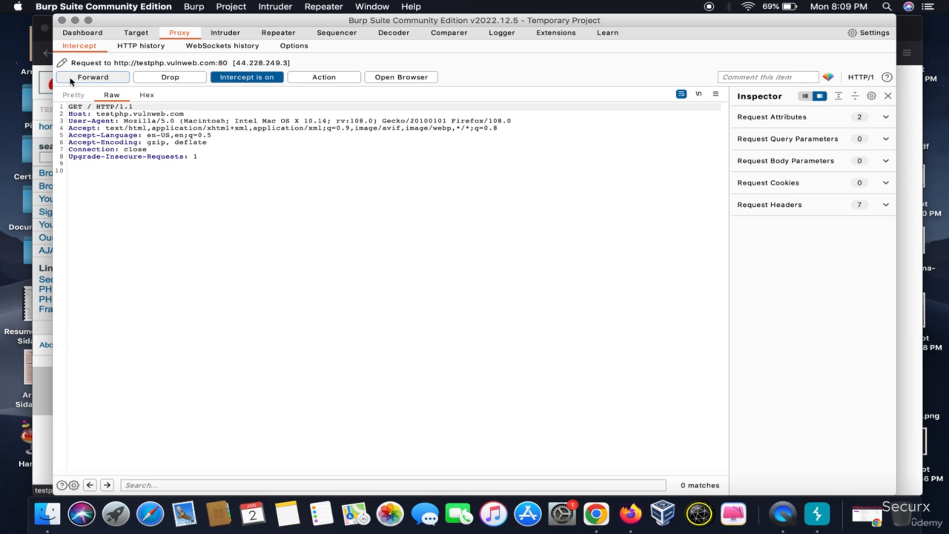
pyautogui.click(114, 79)
pyautogui.click(47, 97)
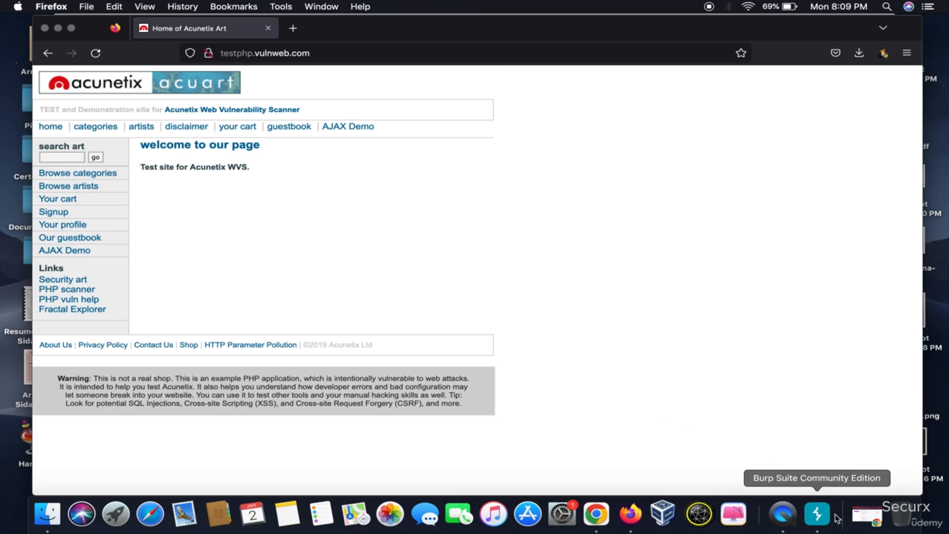
# Reload testphp.vulnweb.com in Firefox, drop its intercepted request in Burp Suite, and check the result in the browser
pyautogui.click(818, 514)
pyautogui.click(46, 91)
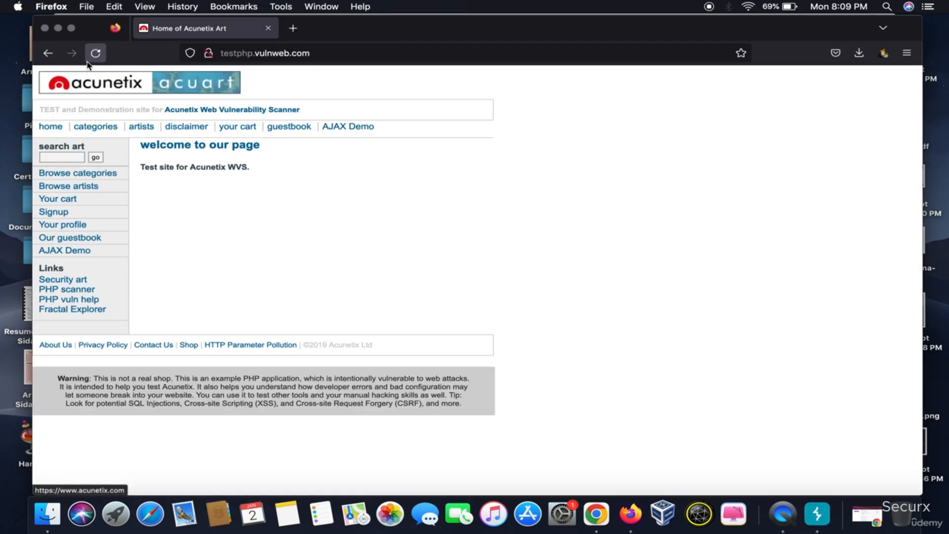
pyautogui.click(96, 53)
pyautogui.click(818, 514)
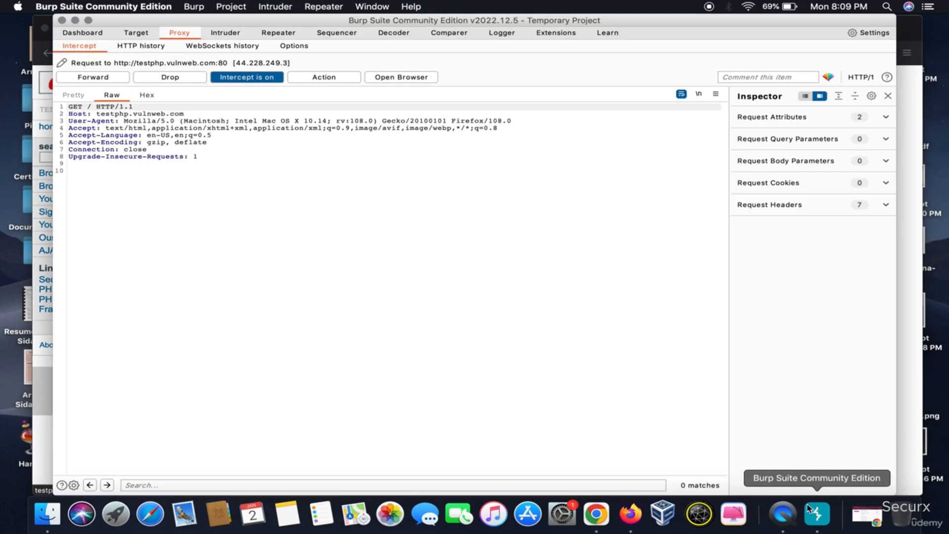
pyautogui.click(163, 78)
pyautogui.click(43, 110)
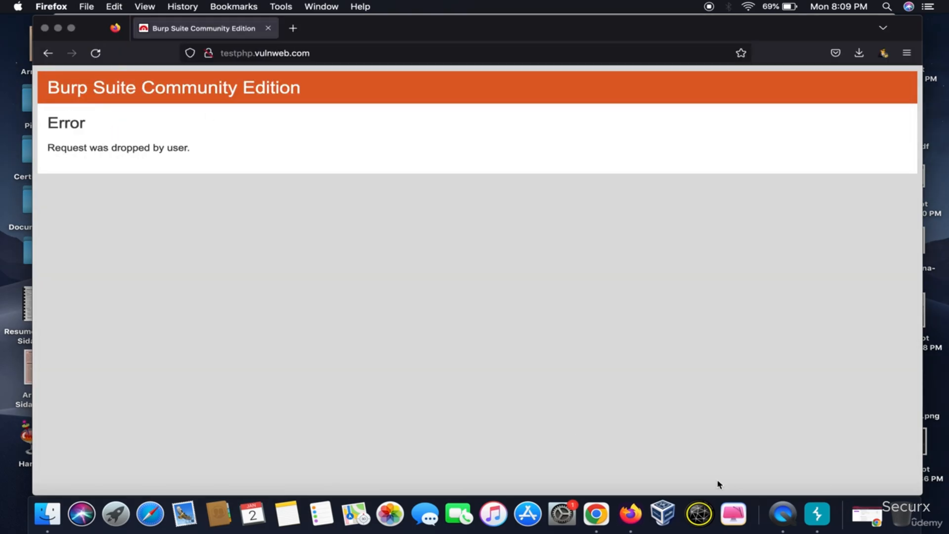
# Keep interception on, reload testphp.vulnweb.com once more, and view the newly captured request in Burp Suite
pyautogui.click(817, 514)
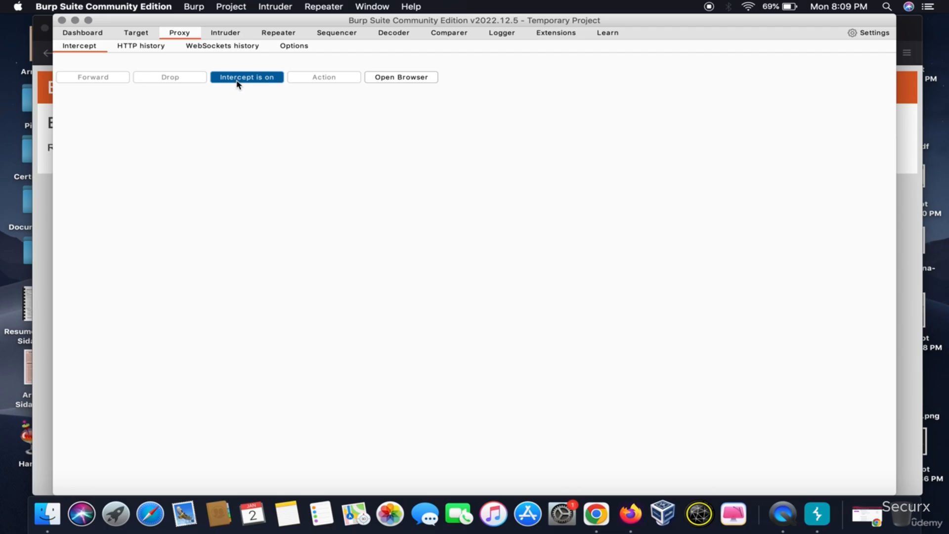
pyautogui.click(47, 79)
pyautogui.click(96, 52)
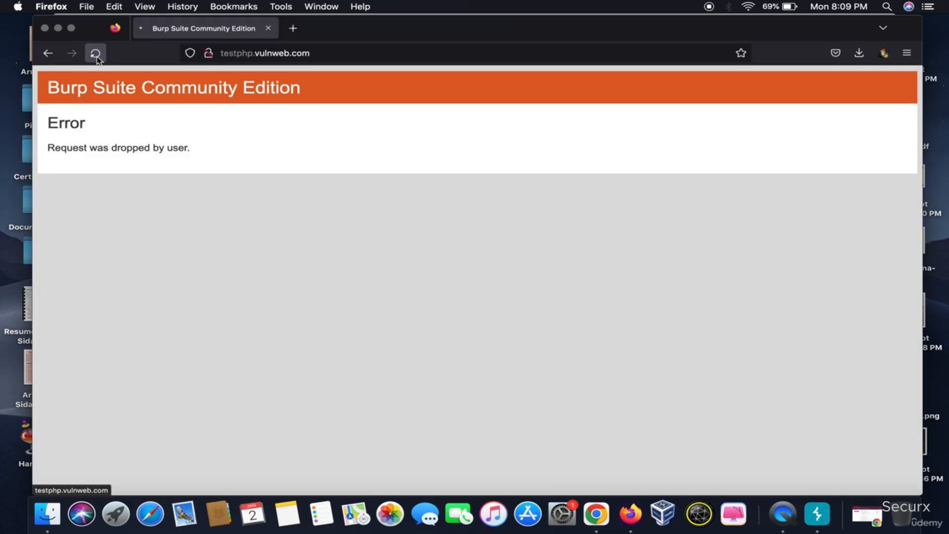
pyautogui.click(817, 514)
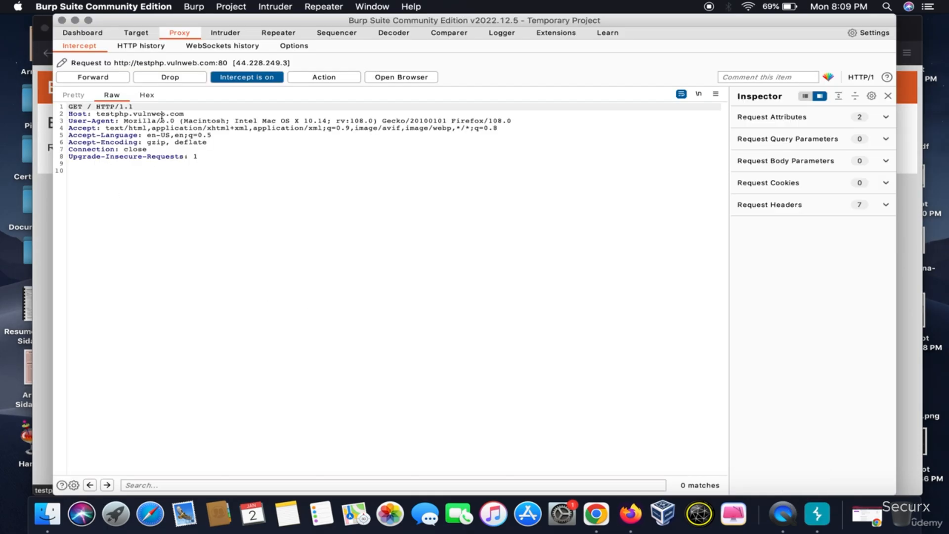
# Review the actions available for the captured testphp.vulnweb.com request and turn interception off
pyautogui.rightClick(196, 199)
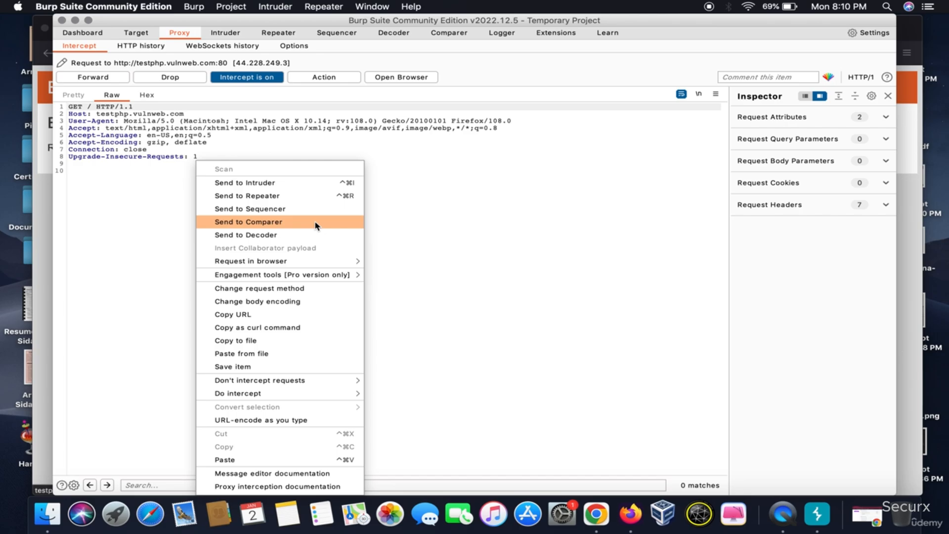
pyautogui.click(264, 79)
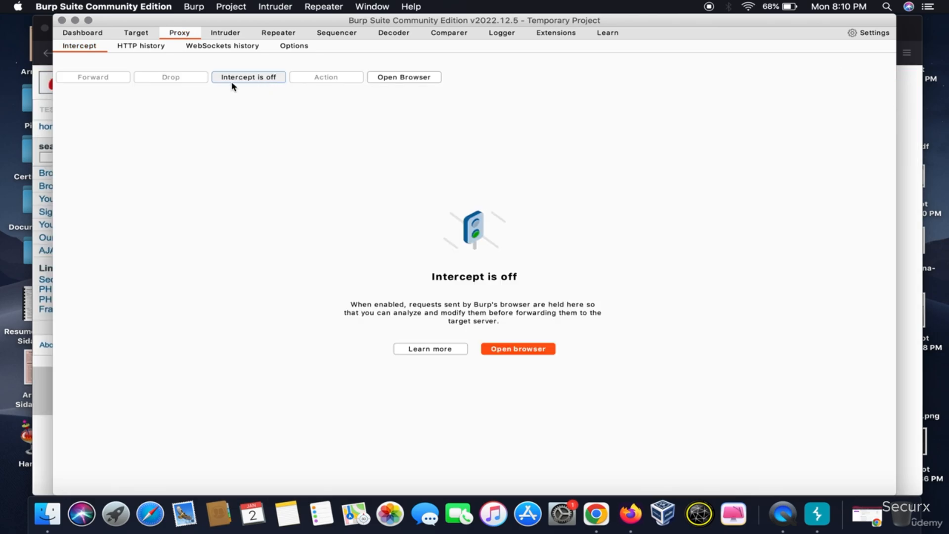
# Browse the proxy's HTTP history and examine the request and response of entry 157 for testphp.vulnweb.com
pyautogui.click(139, 48)
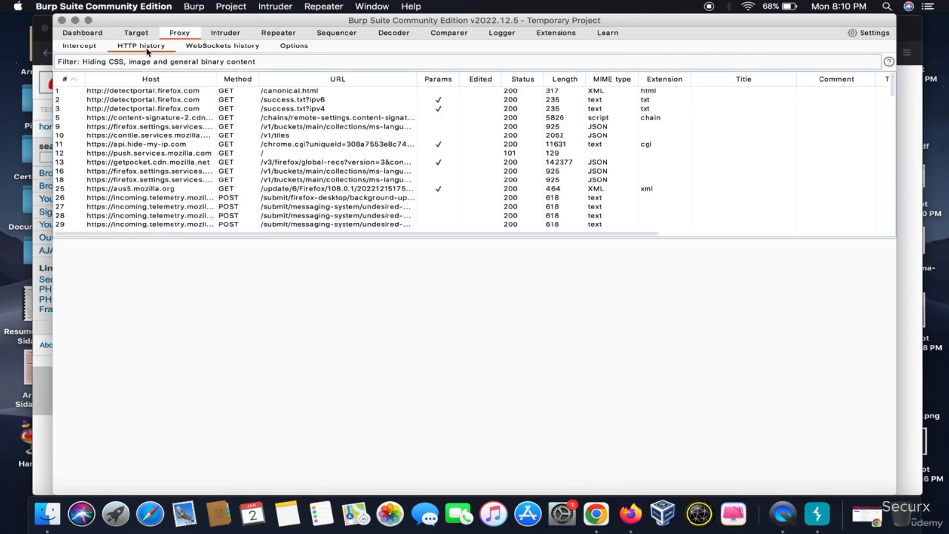
pyautogui.scroll(-15, 215, 173)
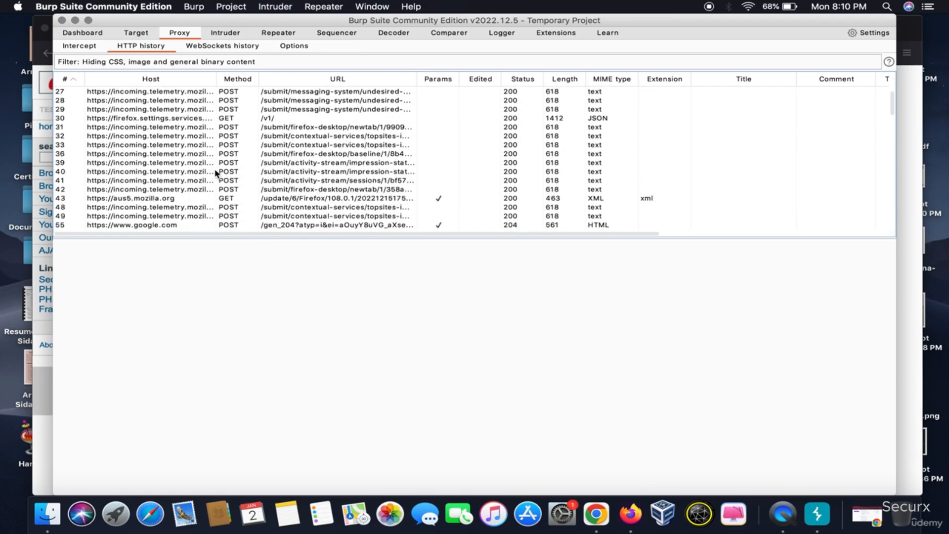
pyautogui.scroll(15, 216, 173)
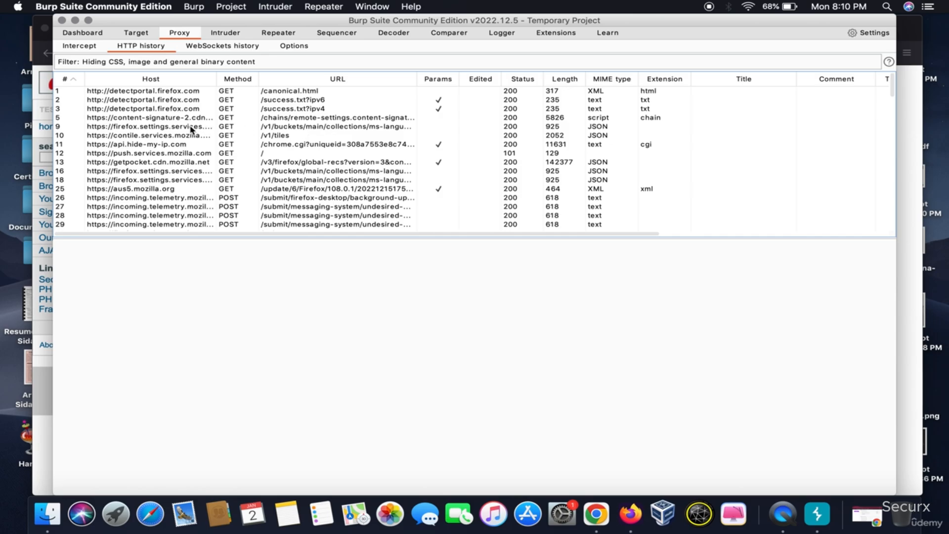
pyautogui.scroll(-6, 184, 179)
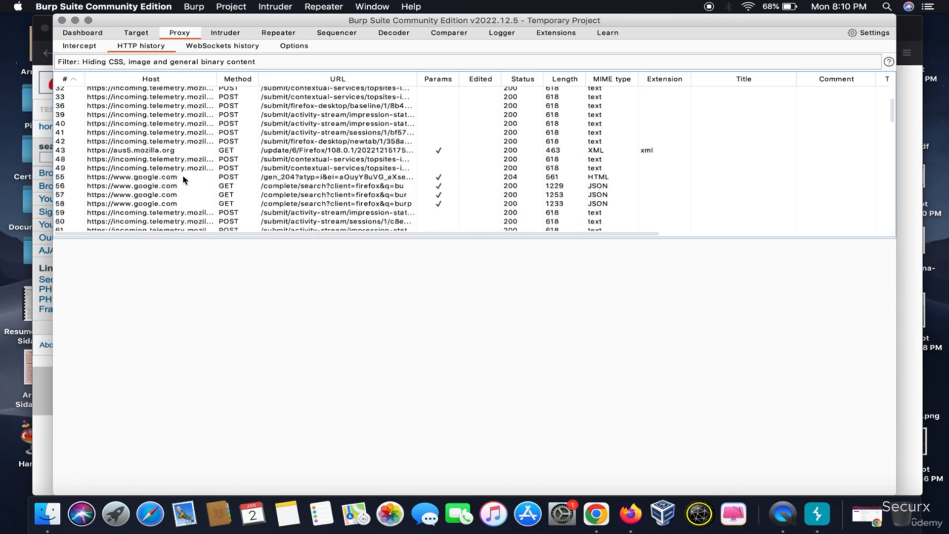
pyautogui.scroll(-12, 184, 179)
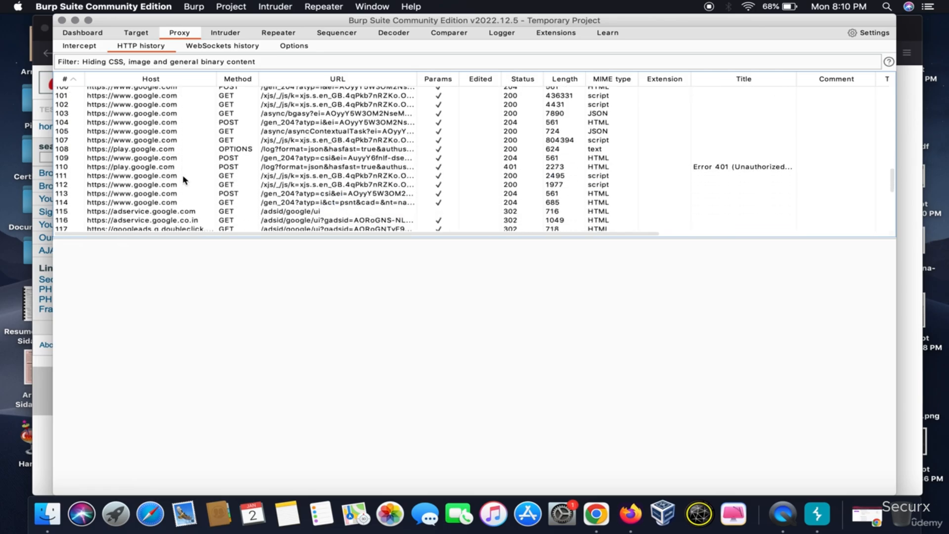
pyautogui.scroll(-5, 184, 179)
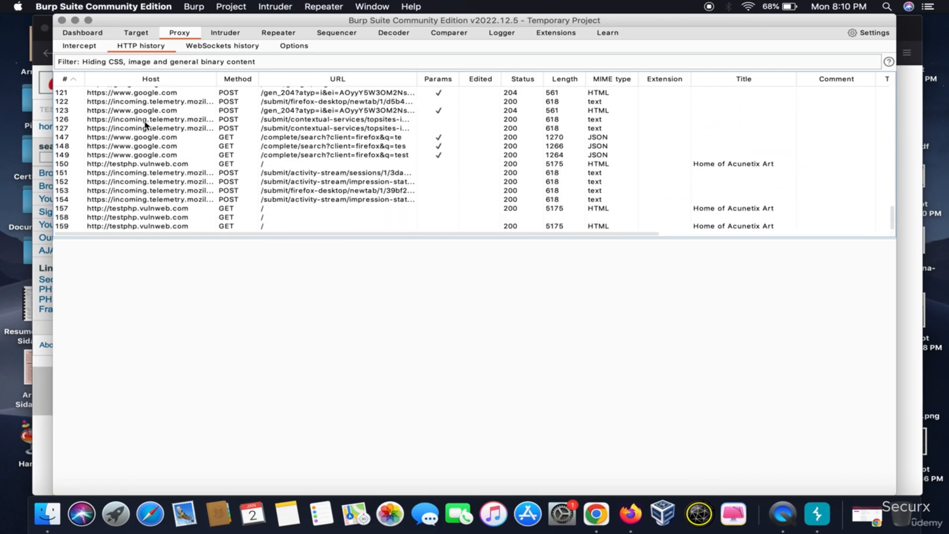
pyautogui.click(151, 210)
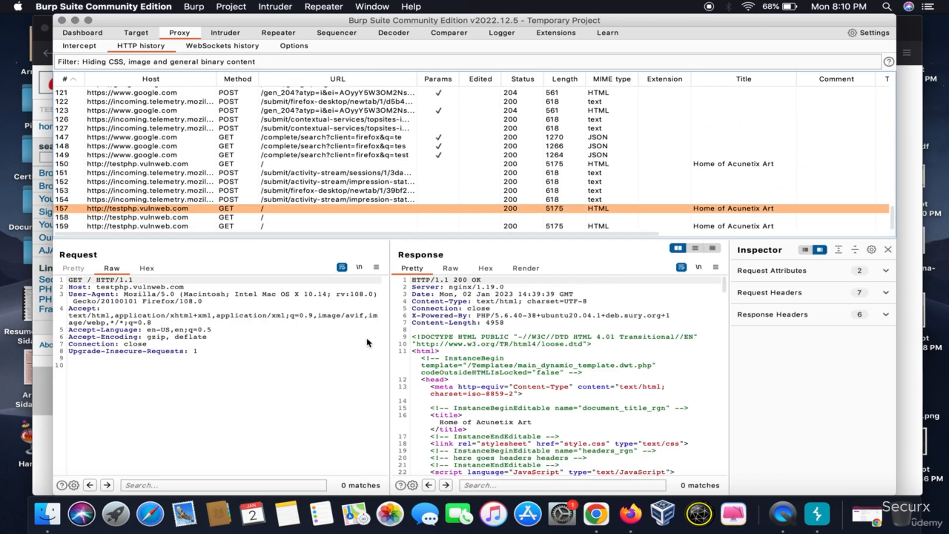
pyautogui.scroll(-15, 494, 375)
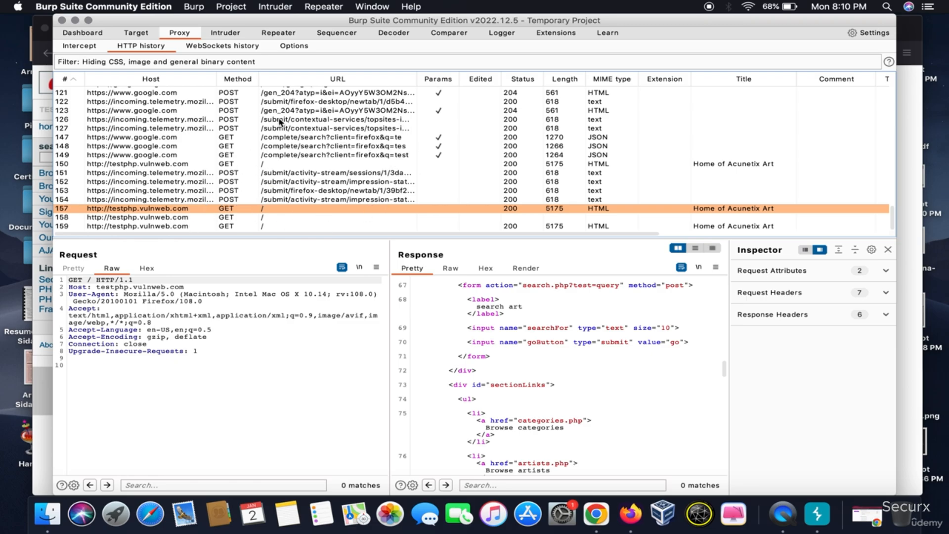
# View the Intruder and Repeater introduction pages, and briefly check the testphp.vulnweb.com page in Firefox
pyautogui.click(223, 34)
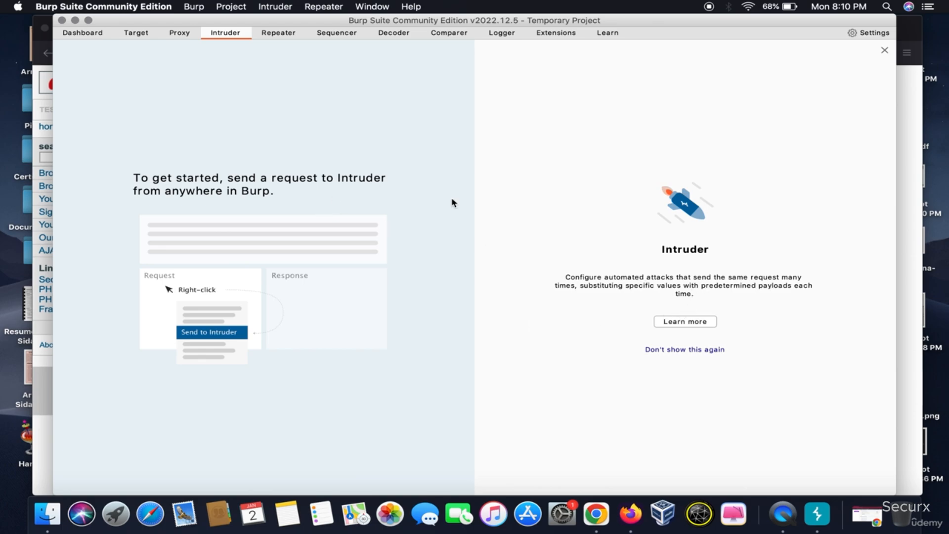
pyautogui.click(276, 38)
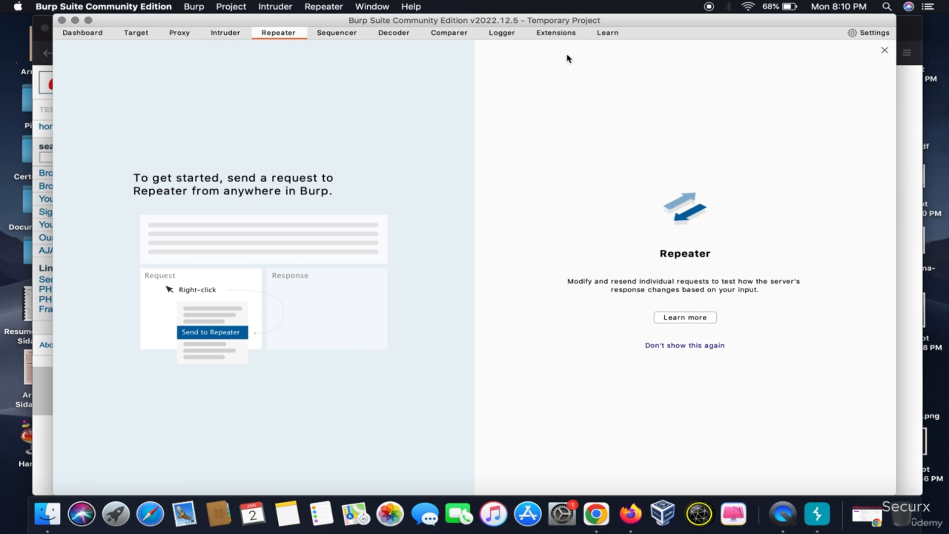
pyautogui.click(35, 239)
pyautogui.click(817, 514)
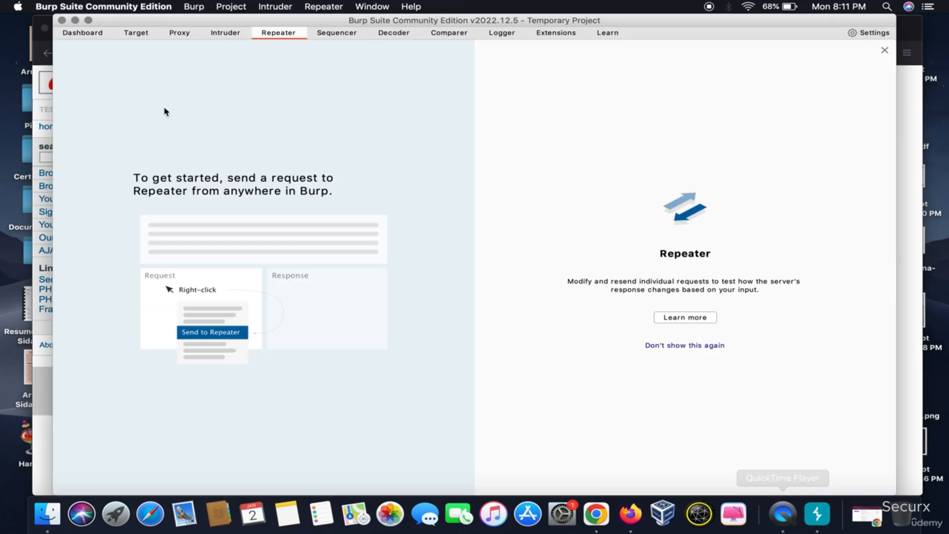
# Turn interception on, search art for "xss" on testphp.vulnweb.com in Firefox, and return to Burp Suite to view the captured request
pyautogui.click(172, 35)
pyautogui.click(90, 50)
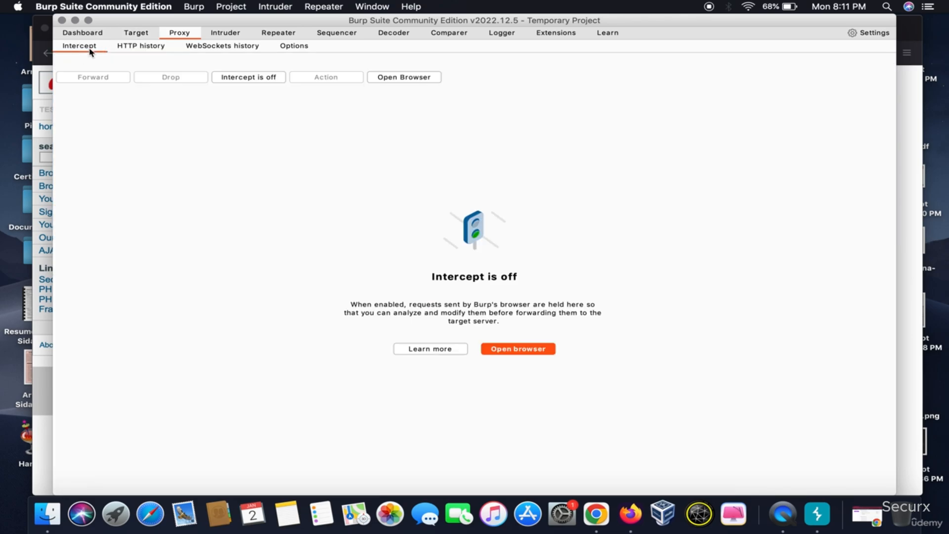
pyautogui.click(243, 77)
pyautogui.click(34, 98)
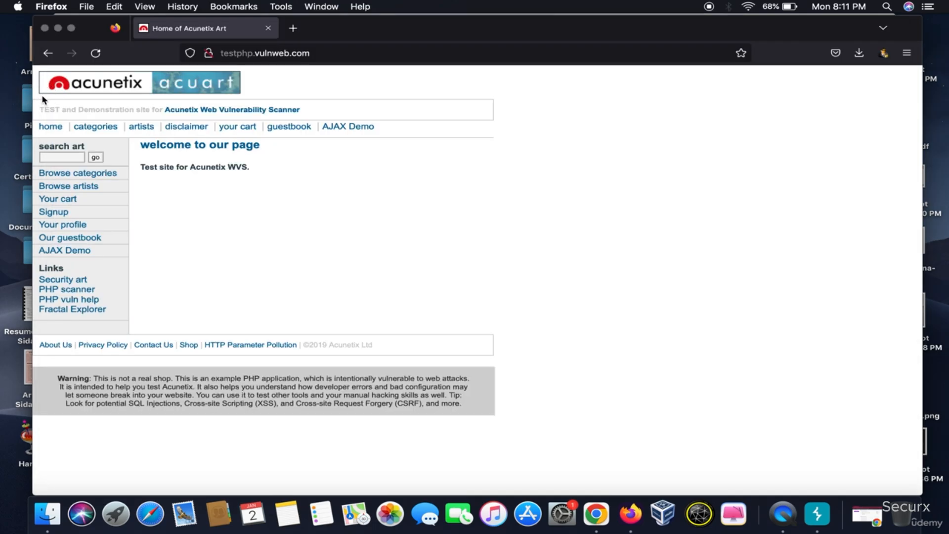
pyautogui.click(67, 157)
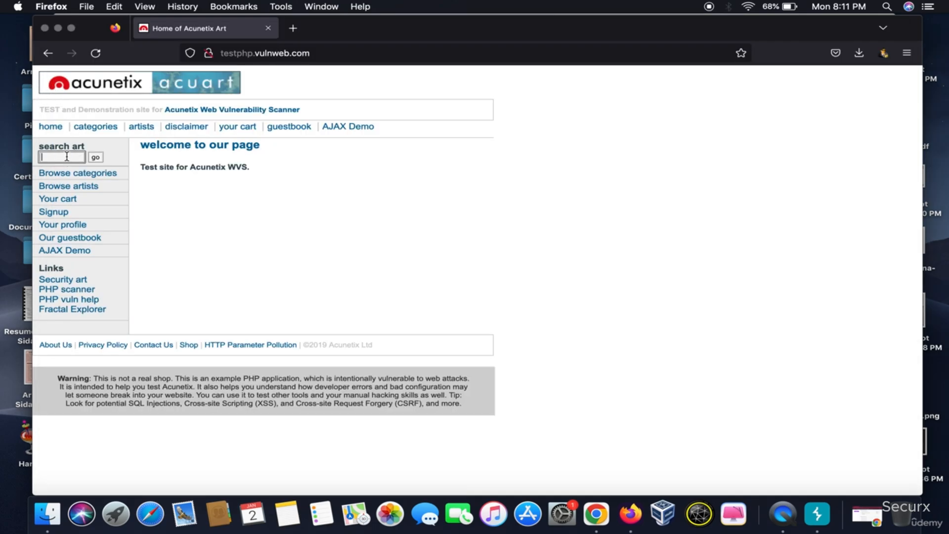
pyautogui.click(97, 159)
pyautogui.click(817, 515)
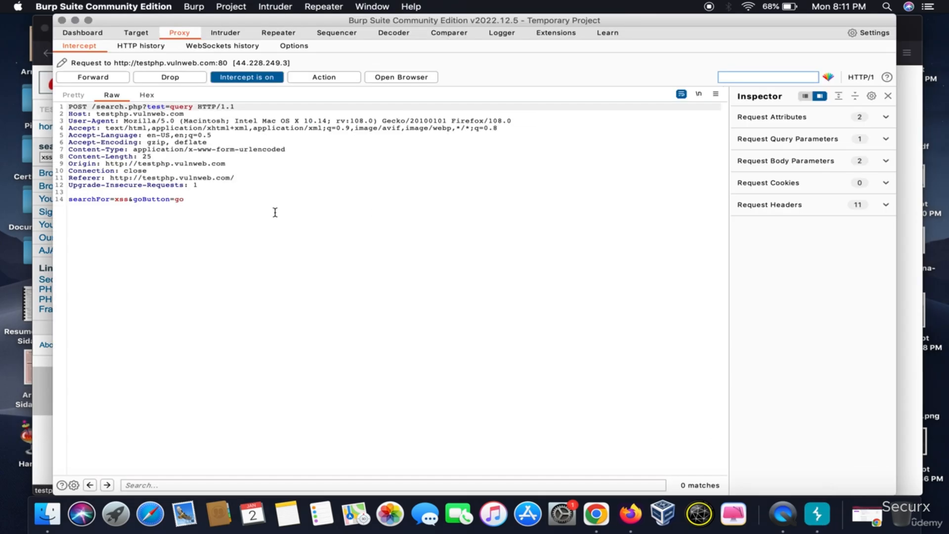
# Send the intercepted search.php POST request to Repeater and turn interception off
pyautogui.rightClick(245, 233)
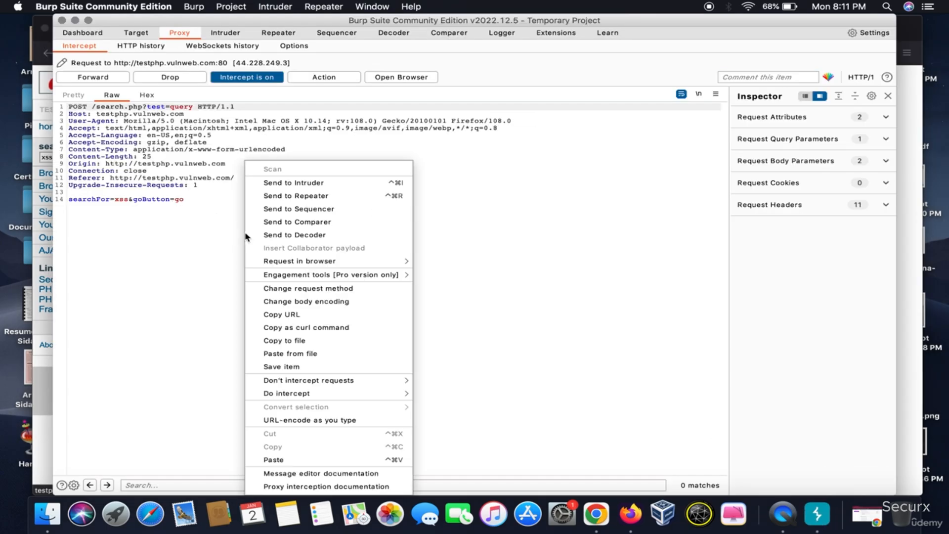
pyautogui.click(312, 196)
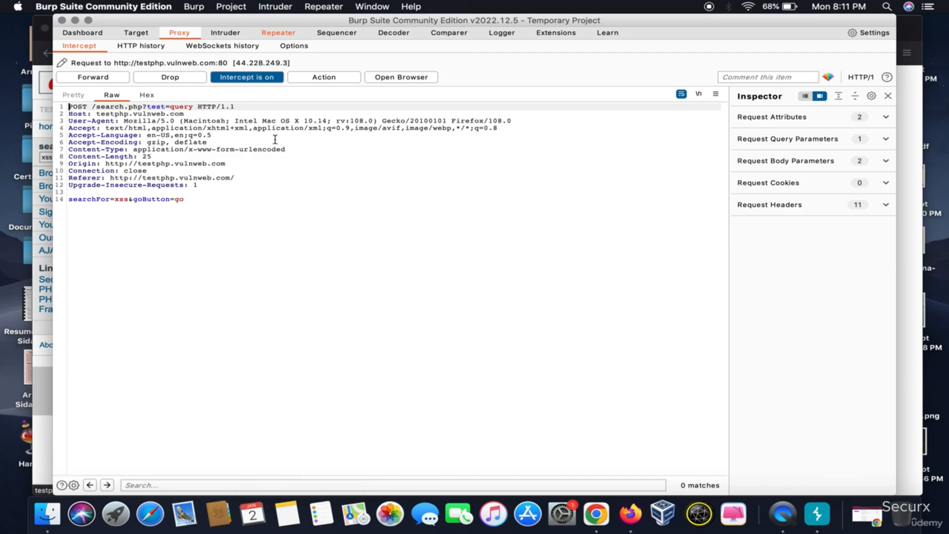
pyautogui.click(247, 78)
# Issue the search.php request from Repeater and examine the HTML of its response
pyautogui.click(278, 33)
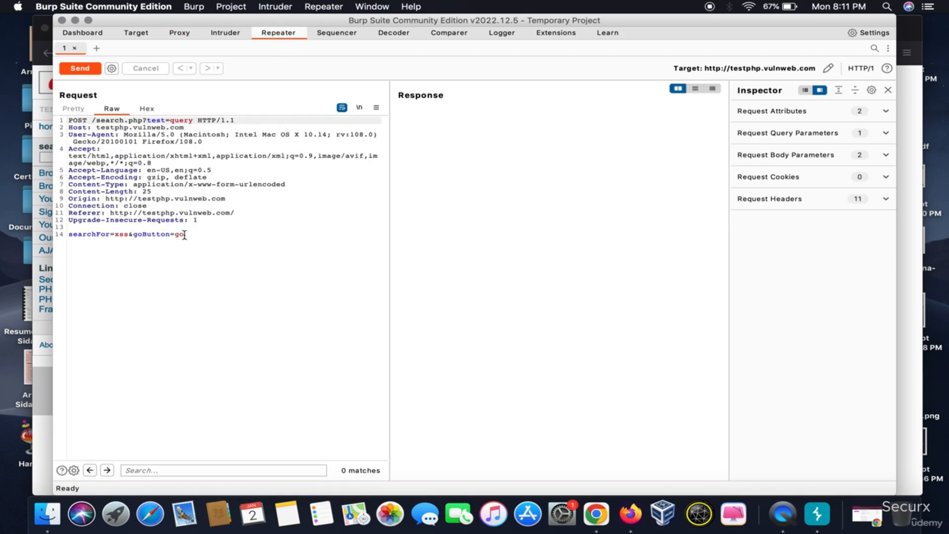
pyautogui.click(82, 70)
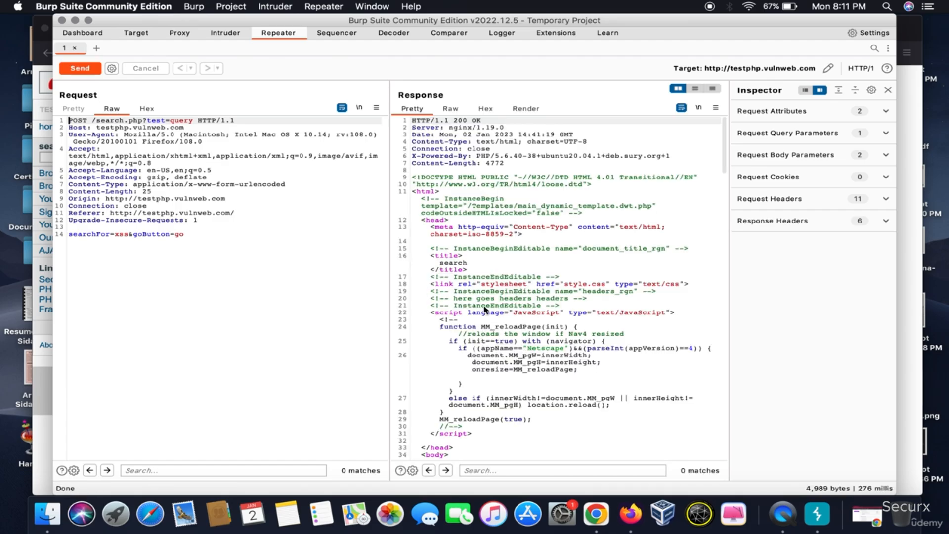
pyautogui.scroll(-5, 485, 311)
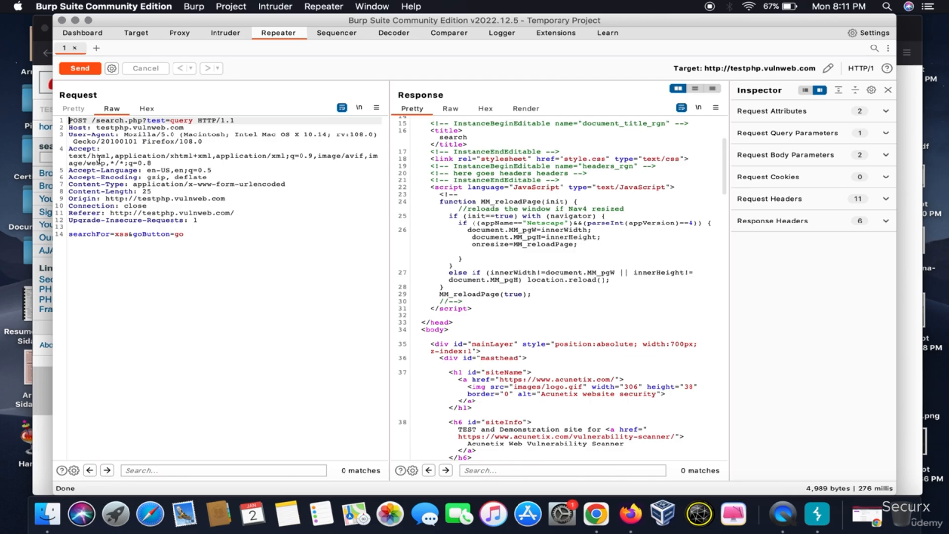
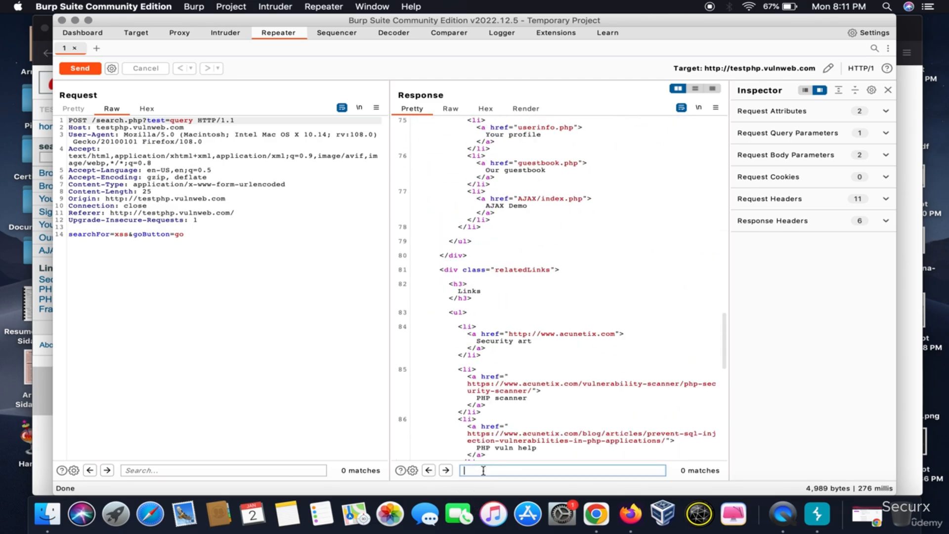
# Search the search.php response in Repeater for the text "xss"
pyautogui.write('x')
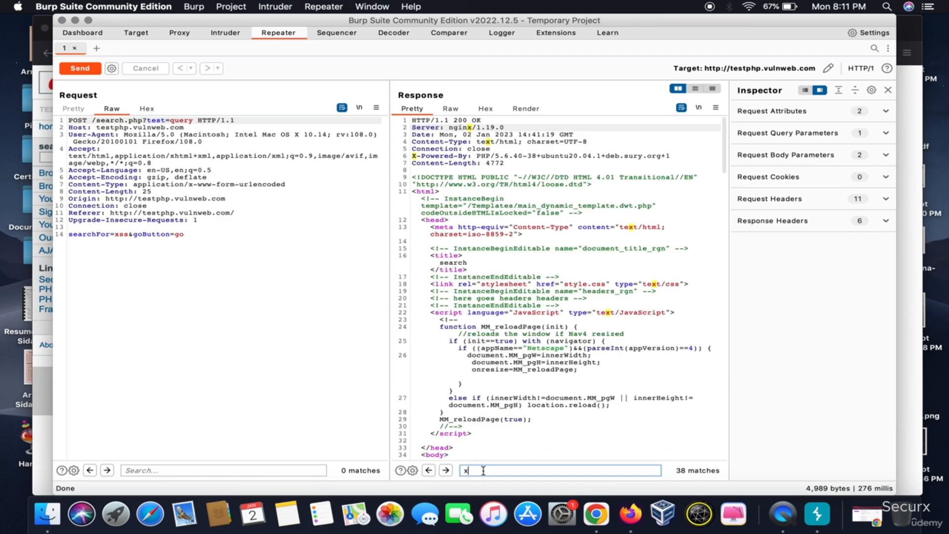
pyautogui.write('ss')
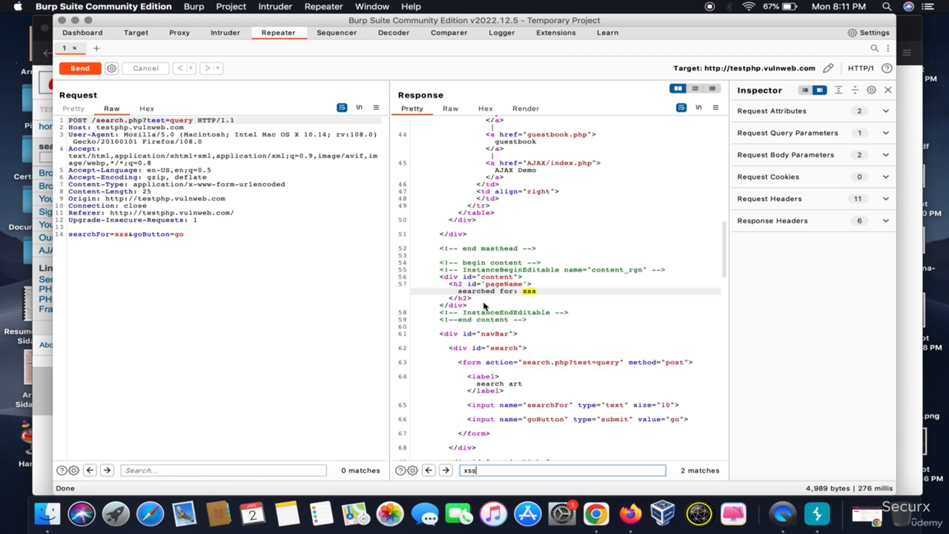
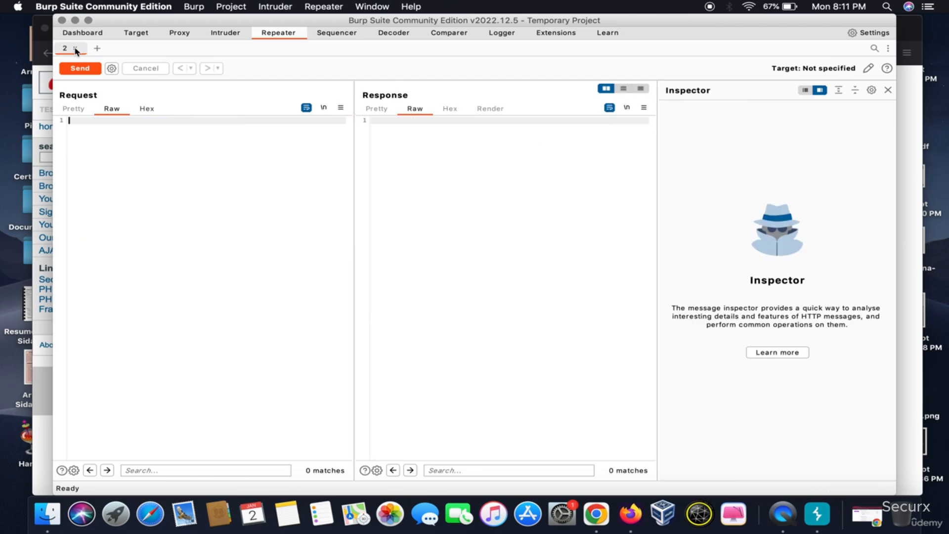
pyautogui.click(187, 202)
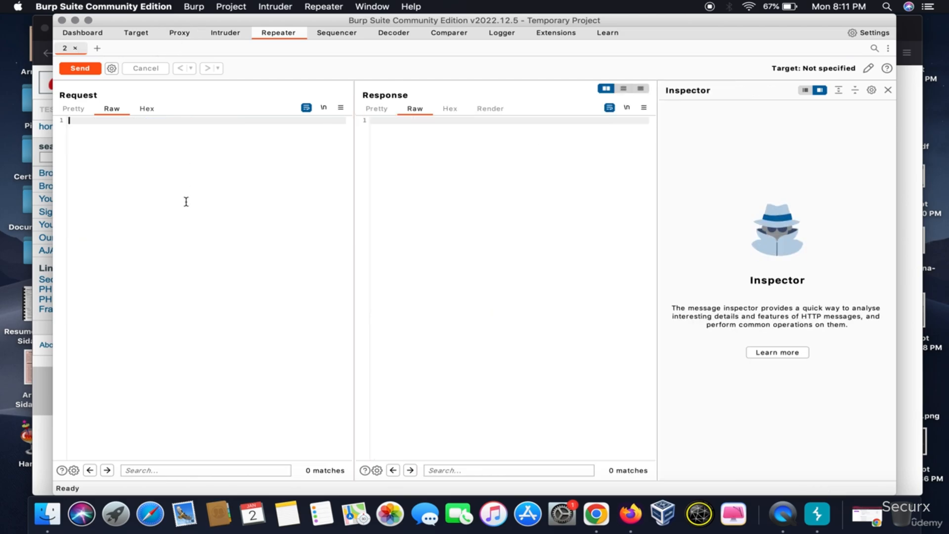